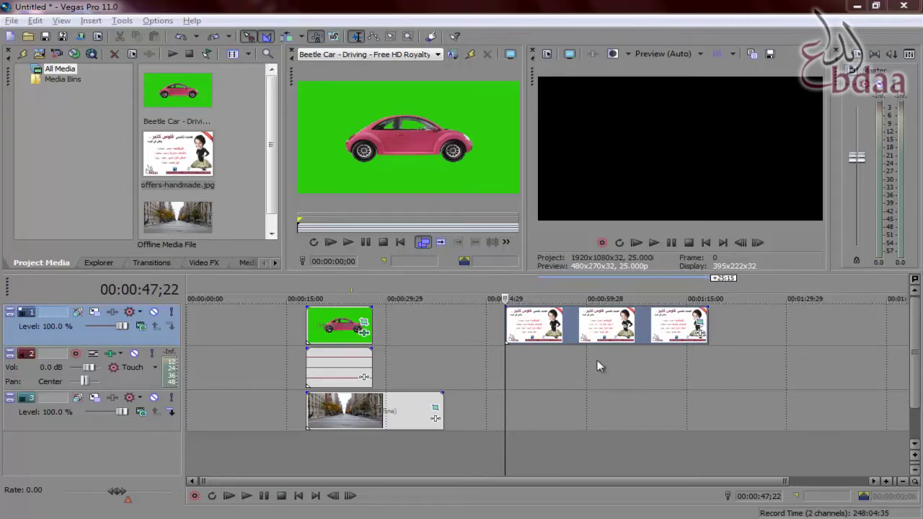
Play the first offers image clip on track 1 from its start, pausing around 00:00:50;22
left_click(532, 337)
left_click(510, 323)
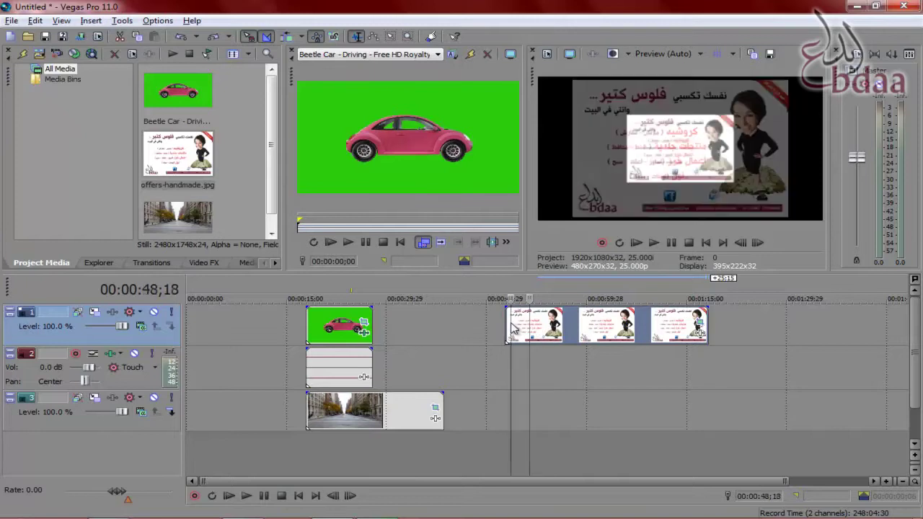
key("space")
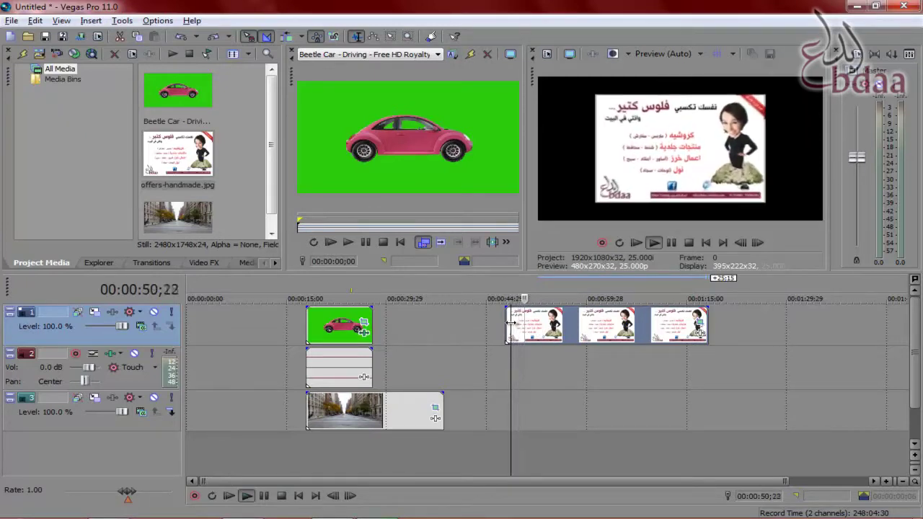
key("Return")
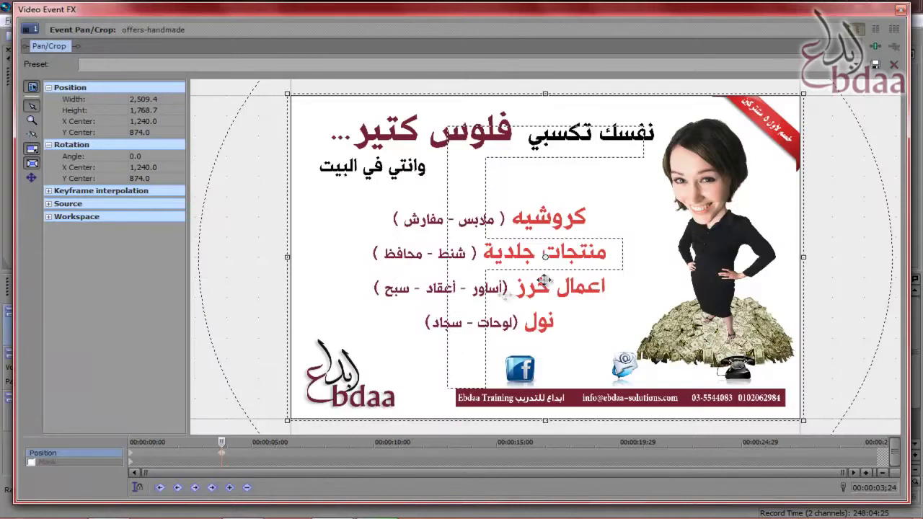
Rotate the offers-handmade crop frame to 59.7° at the 00:00:03;24 keyframe and close Pan/Crop
left_click(132, 459)
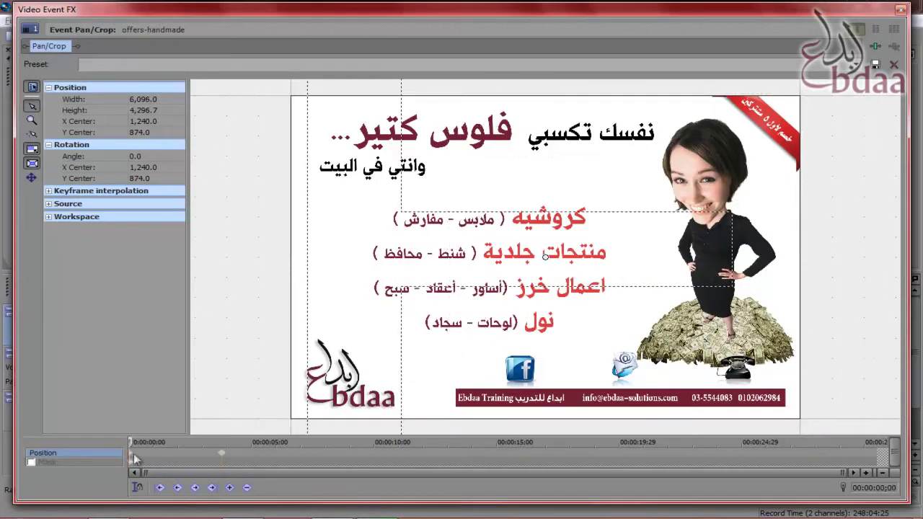
left_click(222, 454)
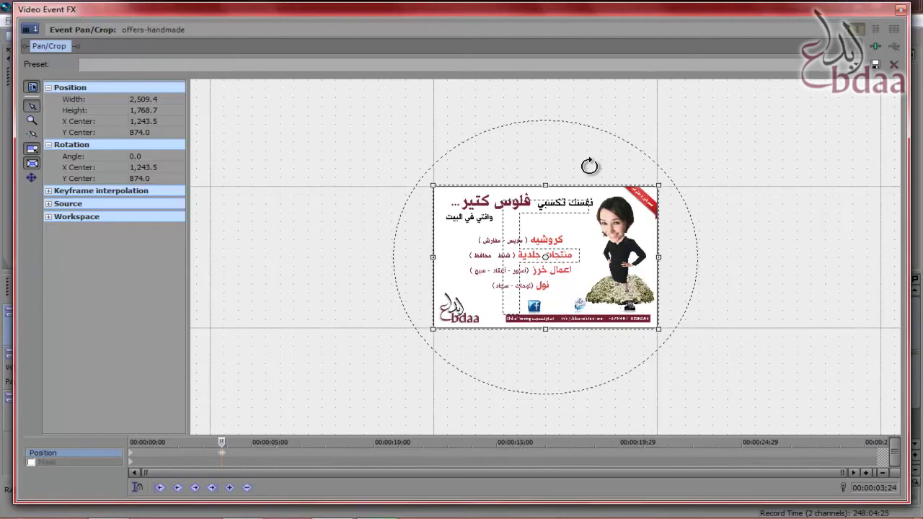
left_click_drag(595, 165, 672, 252)
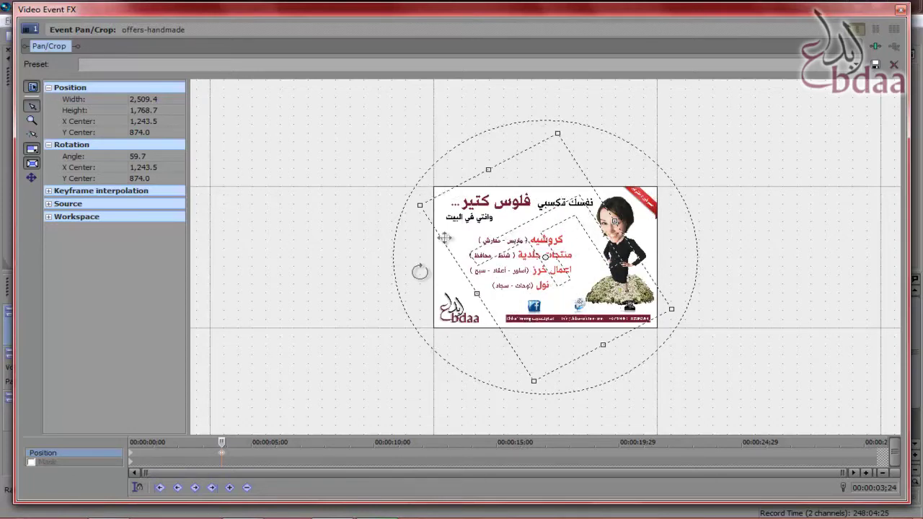
left_click(899, 9)
left_click(505, 318)
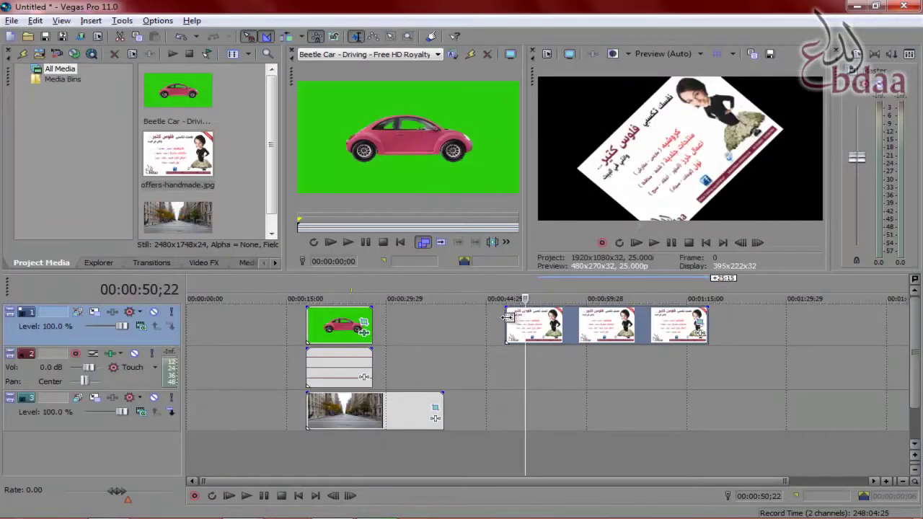
Play the offers clip with its new rotation, then stop back at 00:00:47;22
key("space")
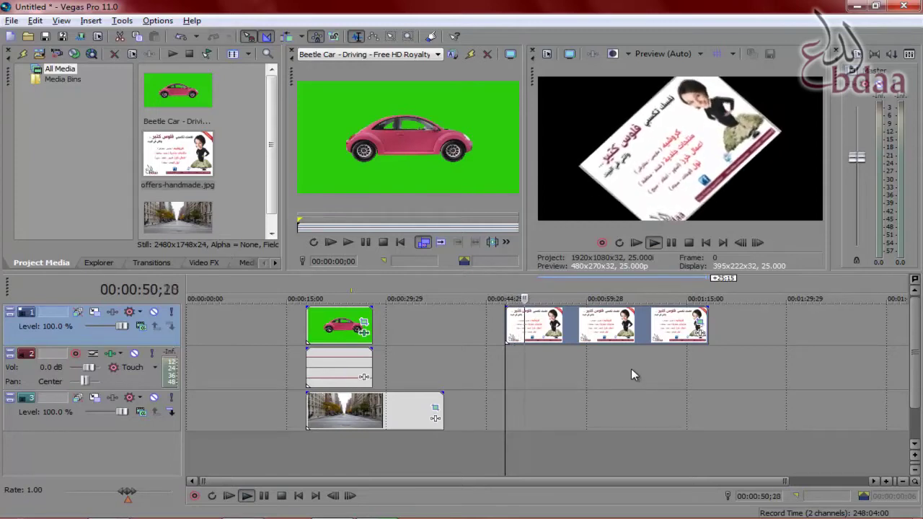
key("space")
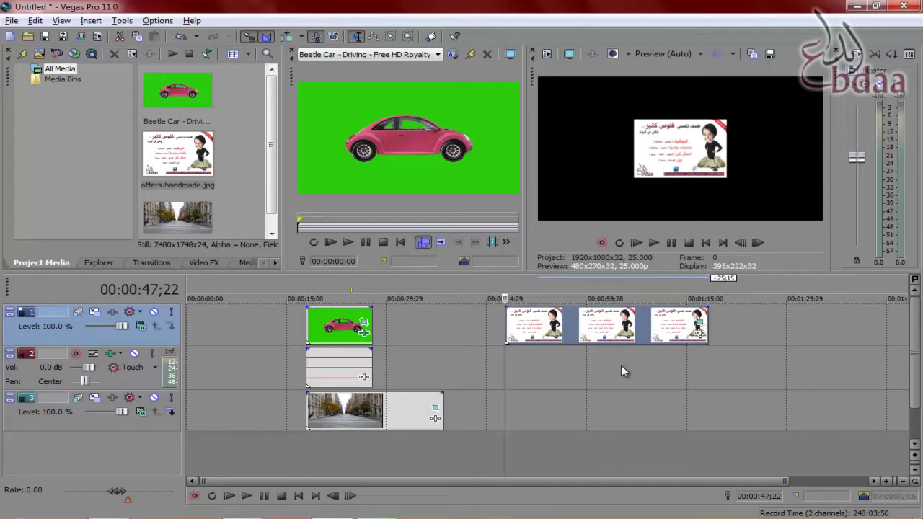
Add a lengthened offers-handmade.jpg event to track 1 and delete the old offers clips
left_click(603, 328)
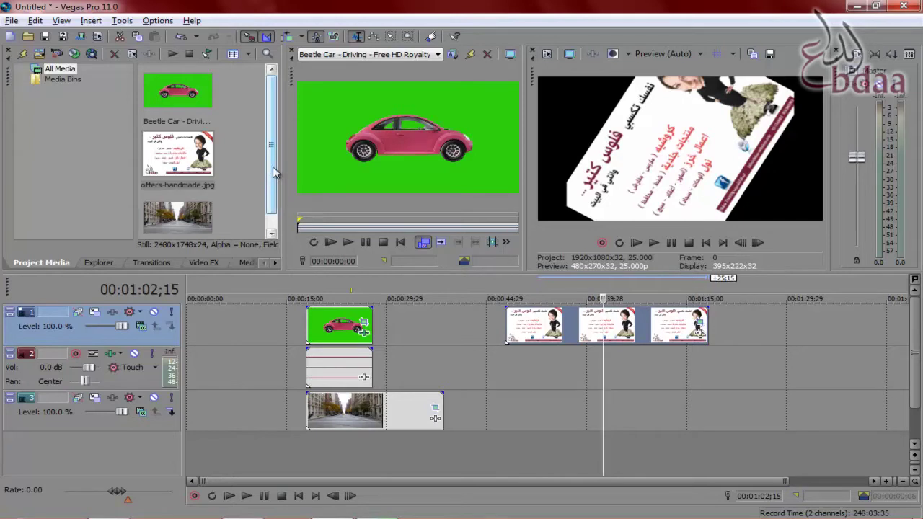
left_click(212, 186)
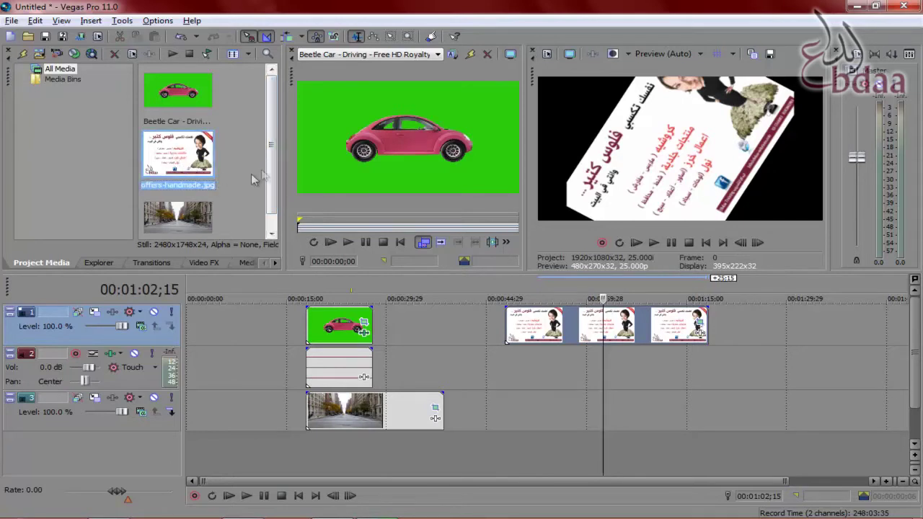
left_click_drag(168, 159, 736, 329)
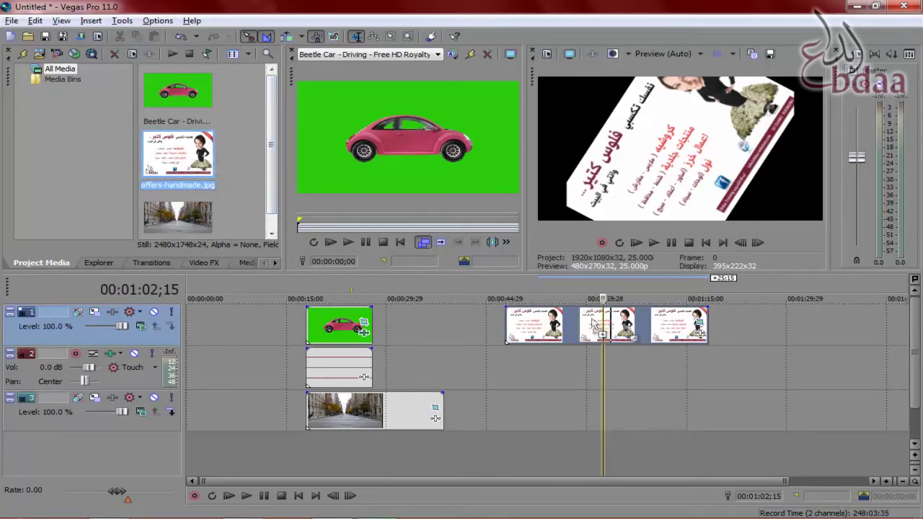
left_click_drag(760, 328, 855, 328)
left_click(673, 331)
key("Delete")
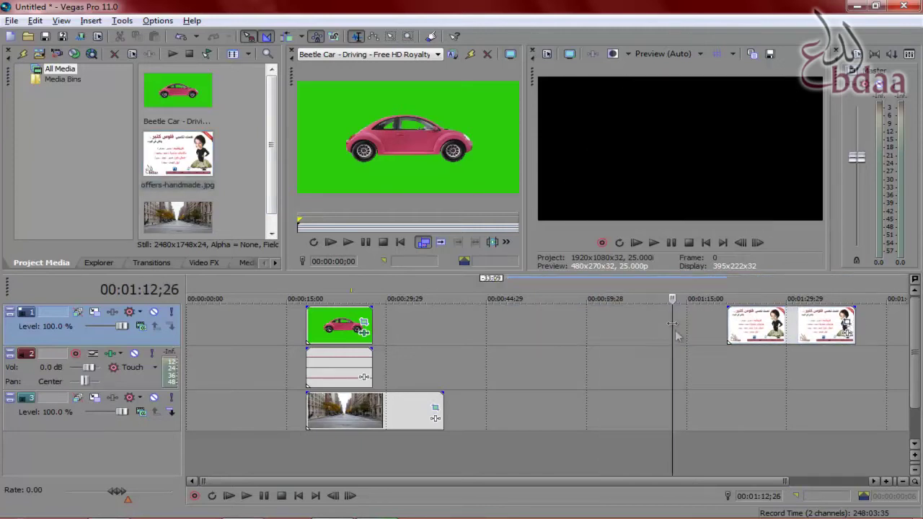
Slide the new offers-handmade event left to about 00:00:49 and trim its length
left_click_drag(757, 322, 546, 321)
mouse_move(642, 324)
left_mouse_down()
mouse_move(683, 321)
mouse_move(677, 325)
left_mouse_up()
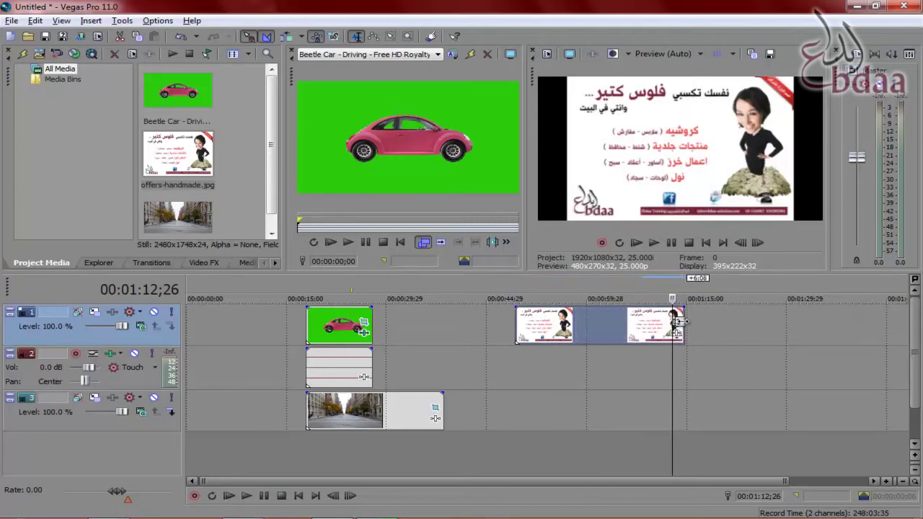
left_click(548, 332)
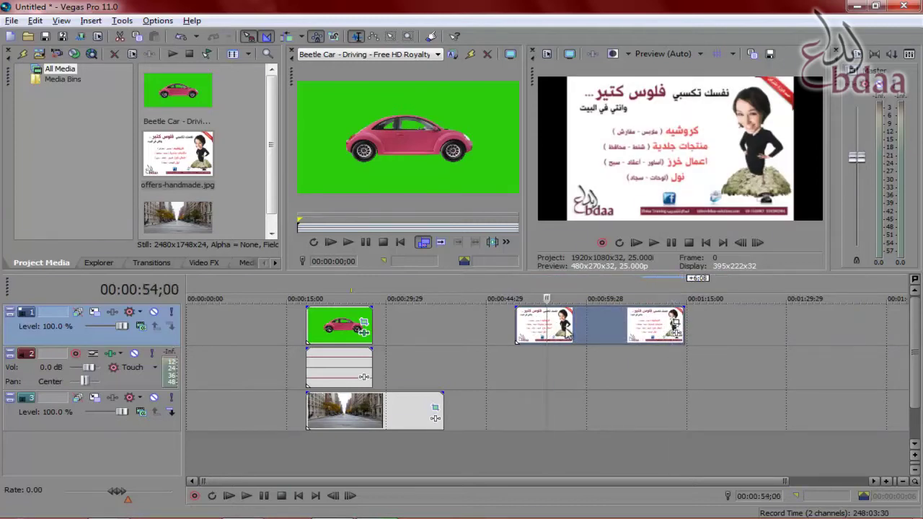
double_click(566, 330)
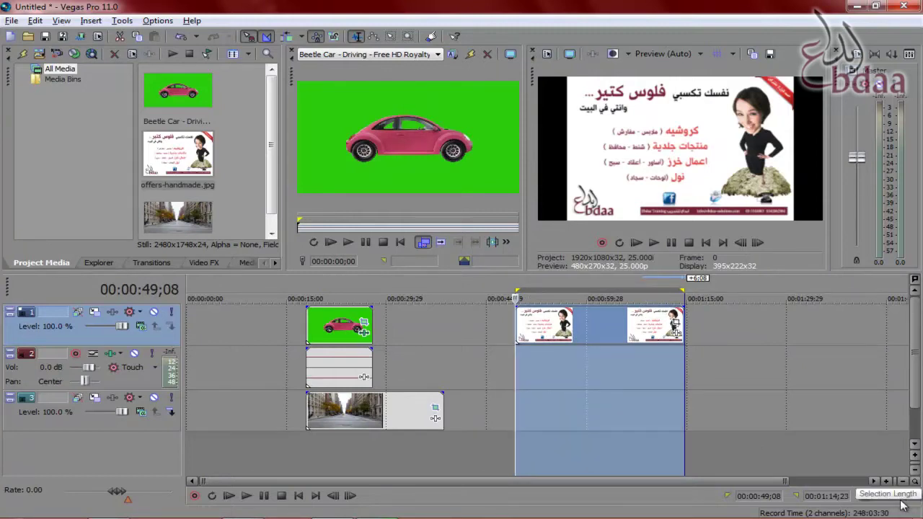
left_click(557, 326)
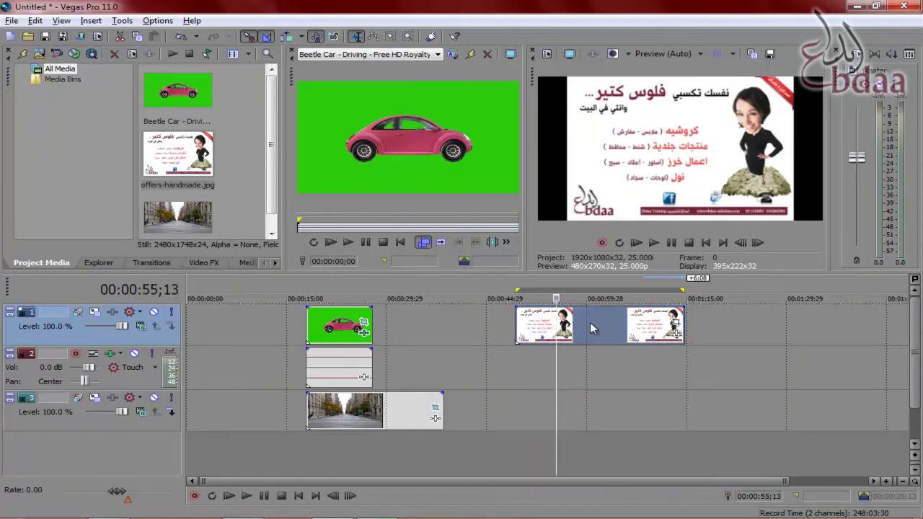
left_click(676, 321)
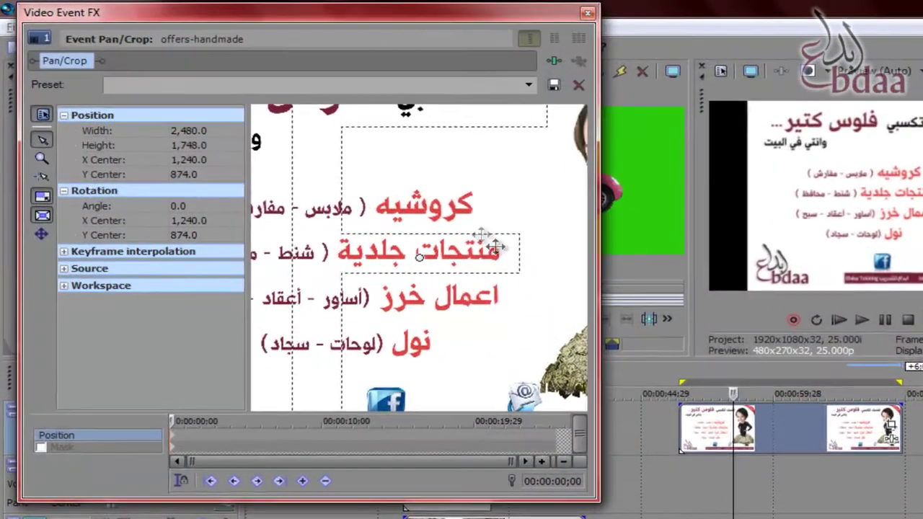
Zoom out the Pan/Crop canvas to show the whole offers-handmade image, then set the playhead inside the event
scroll(495, 247, "down", 4)
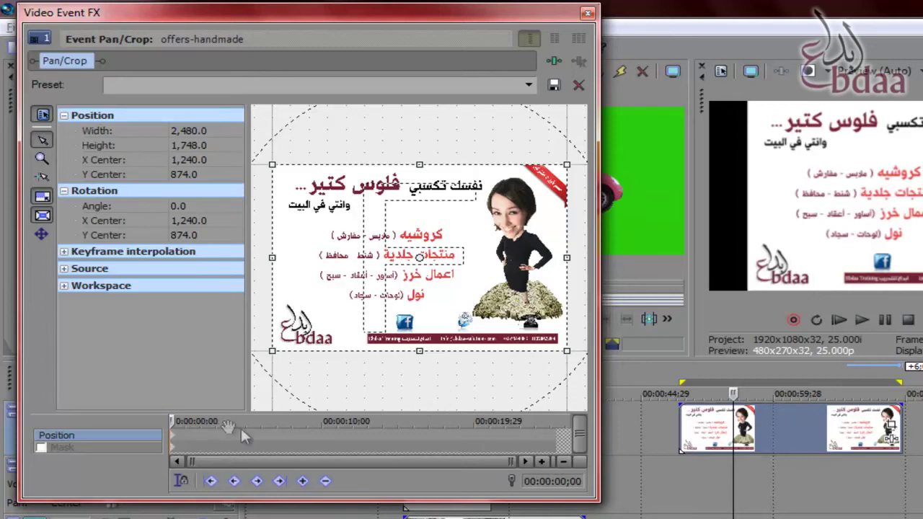
left_click(683, 421)
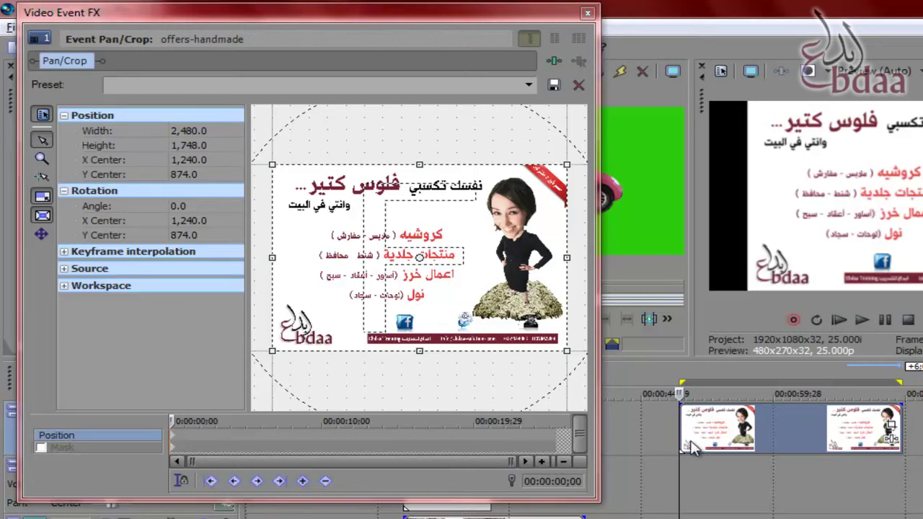
left_click(727, 436)
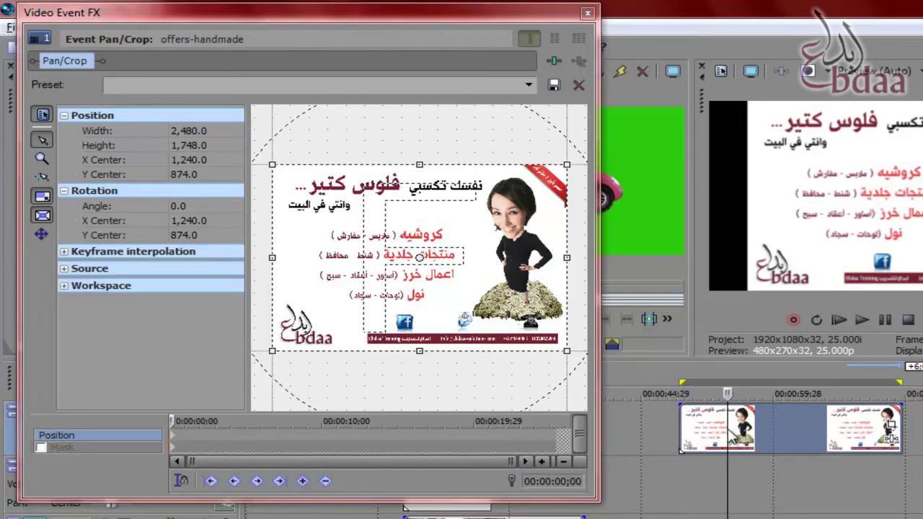
Toggle Sync Cursor and scrub the Pan/Crop time through the event, from 00:00:08;07 to 00:00:20;03
left_click(181, 485)
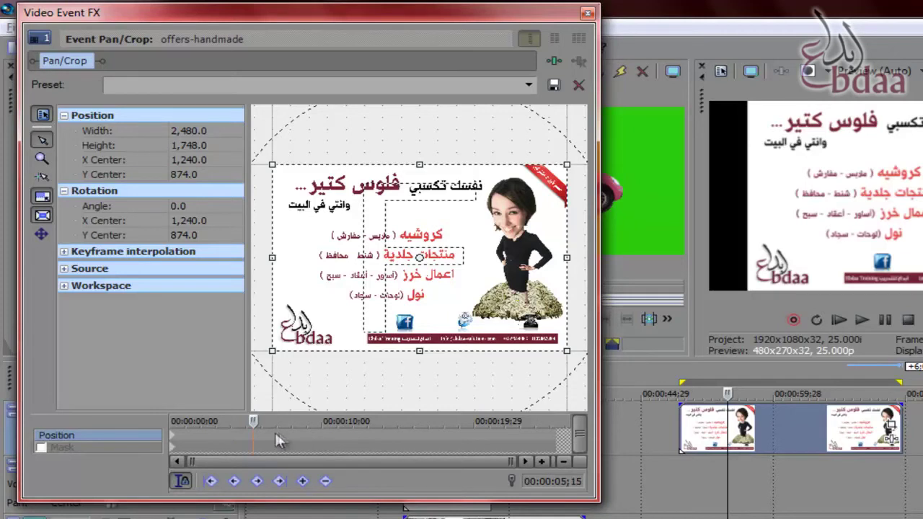
left_click(296, 437)
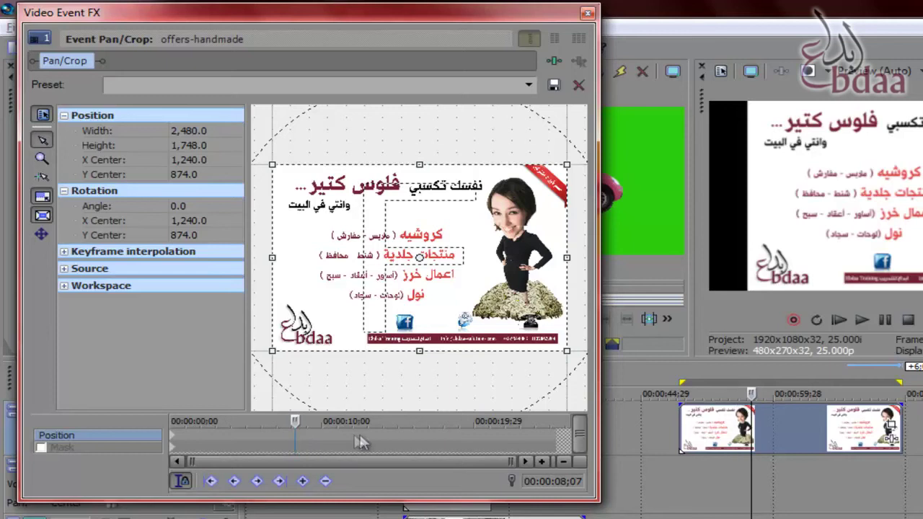
left_click(336, 435)
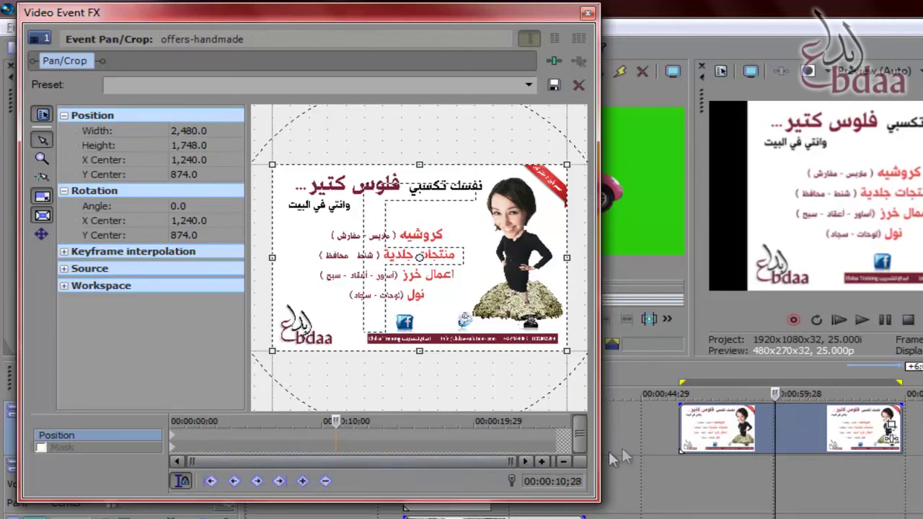
left_click(701, 433)
left_click_drag(207, 421, 476, 421)
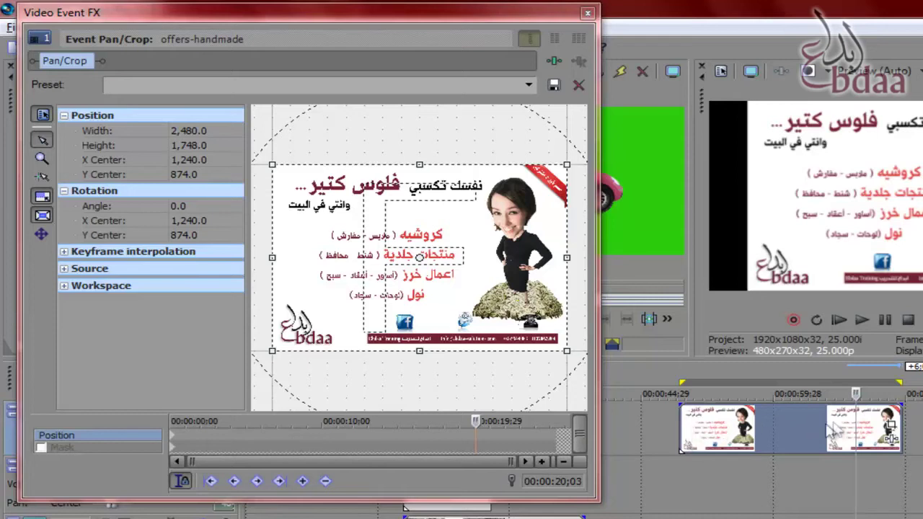
left_click(679, 421)
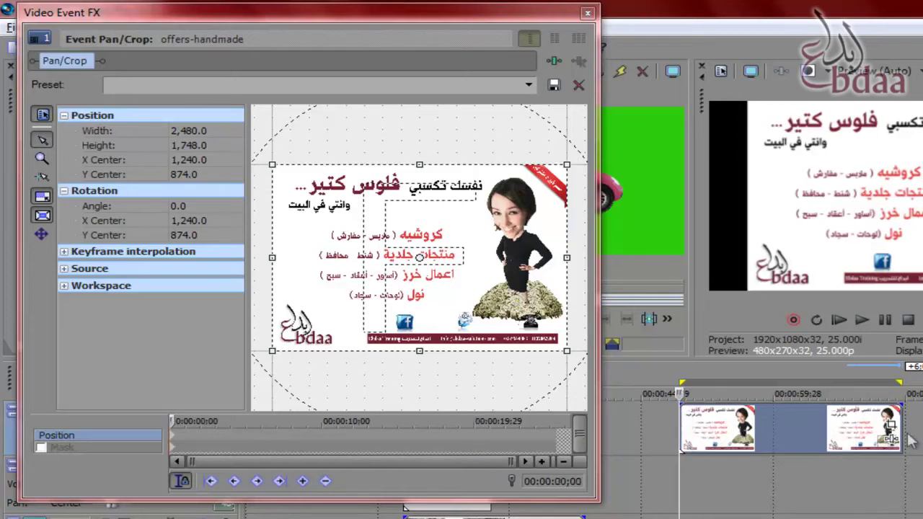
left_click(900, 412)
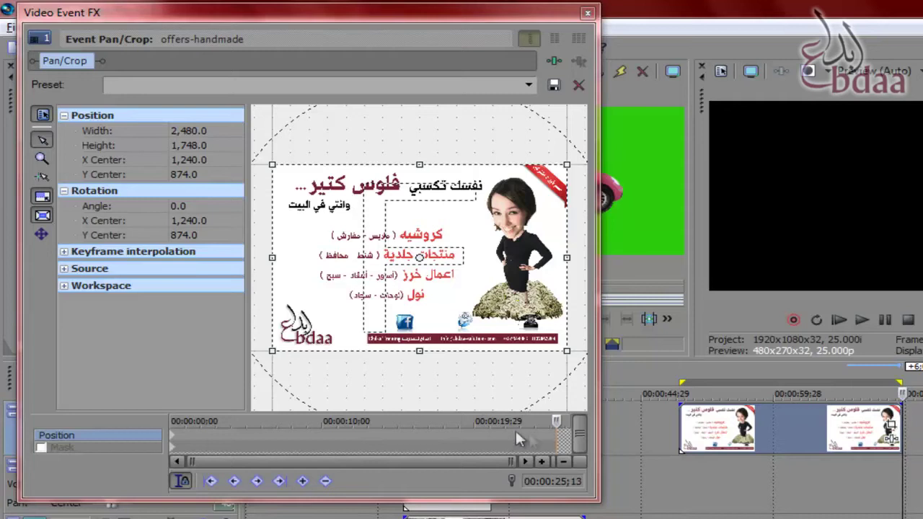
left_click(716, 431)
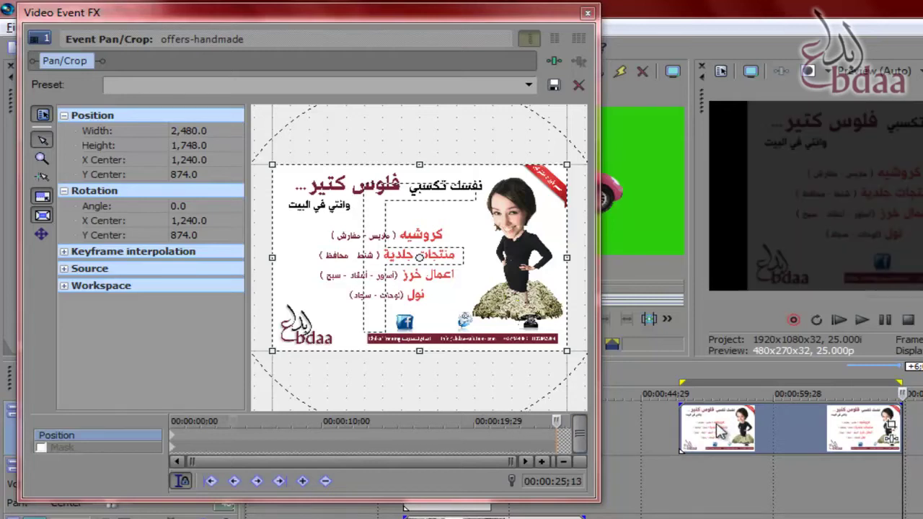
Re-enable Sync Cursor, return to 00:00:00;00 and drag the opening crop frame up-right to 3,712, −702
left_click(181, 483)
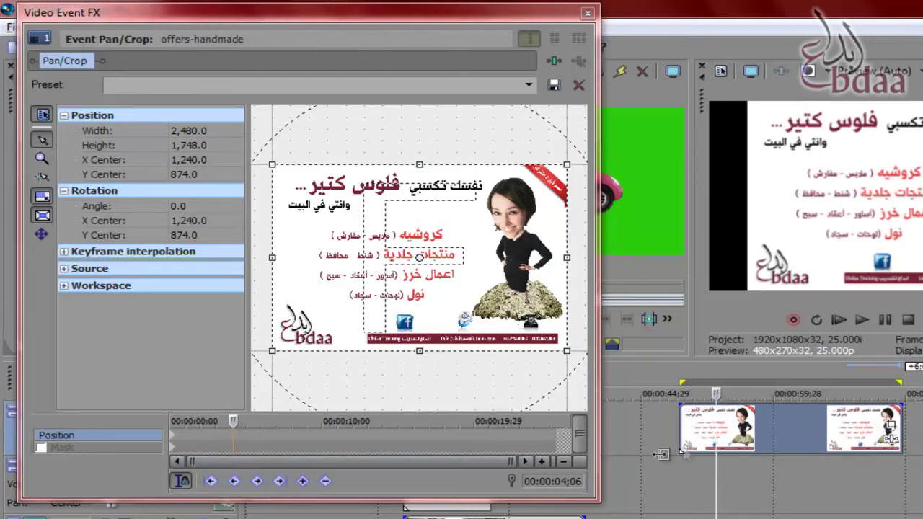
left_click(770, 423)
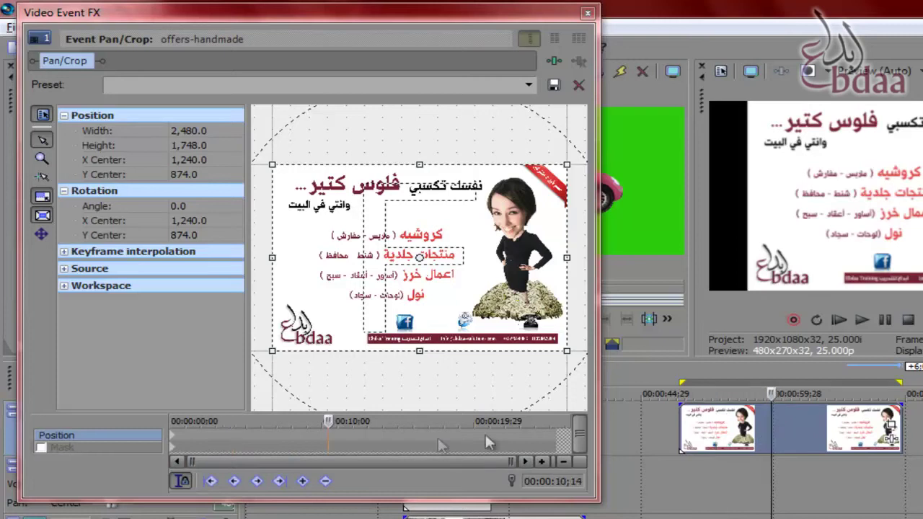
left_click(707, 441)
left_click(276, 441)
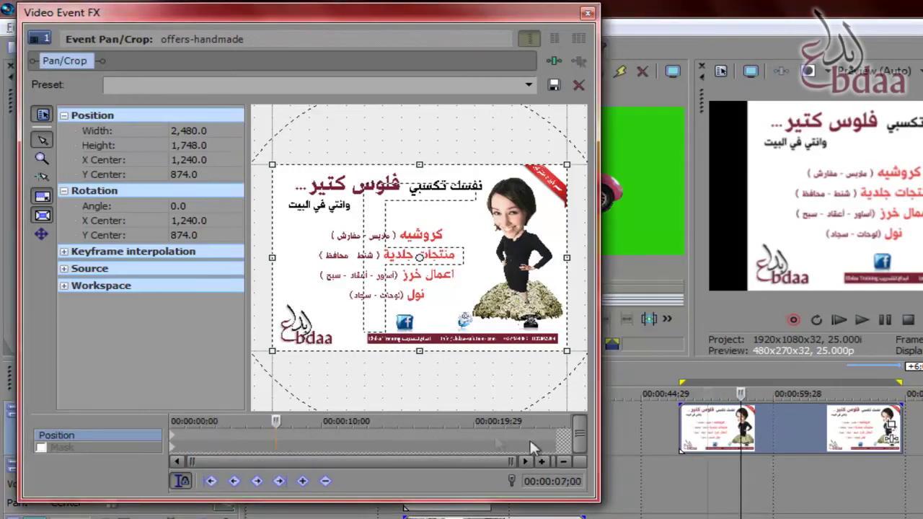
left_click(353, 441)
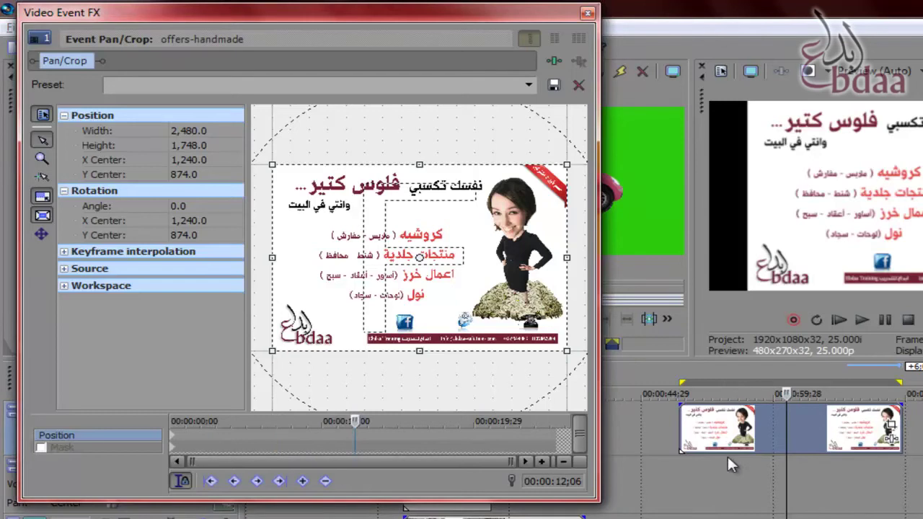
left_click(173, 441)
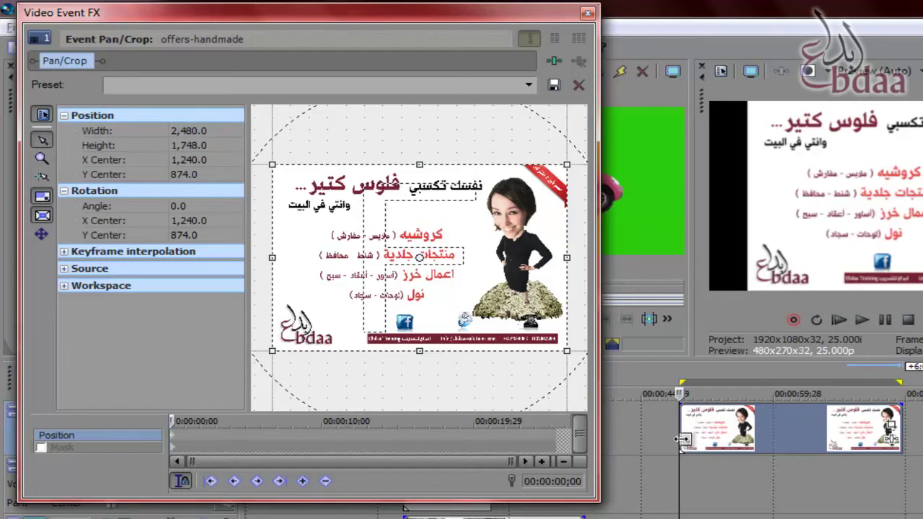
mouse_move(468, 278)
left_mouse_down()
mouse_move(522, 261)
mouse_move(577, 142)
left_mouse_up()
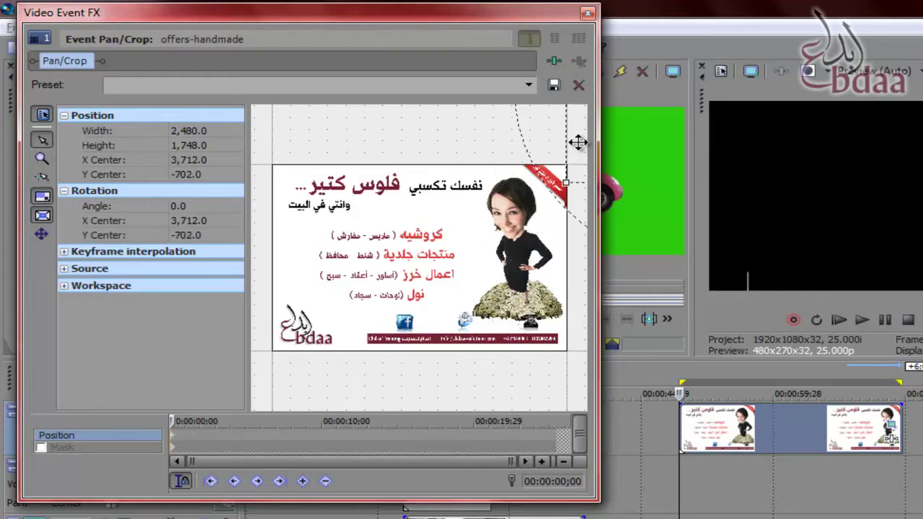
At 00:00:06;08, enlarge the crop frame to 7104 wide to zoom far out
left_click(734, 447)
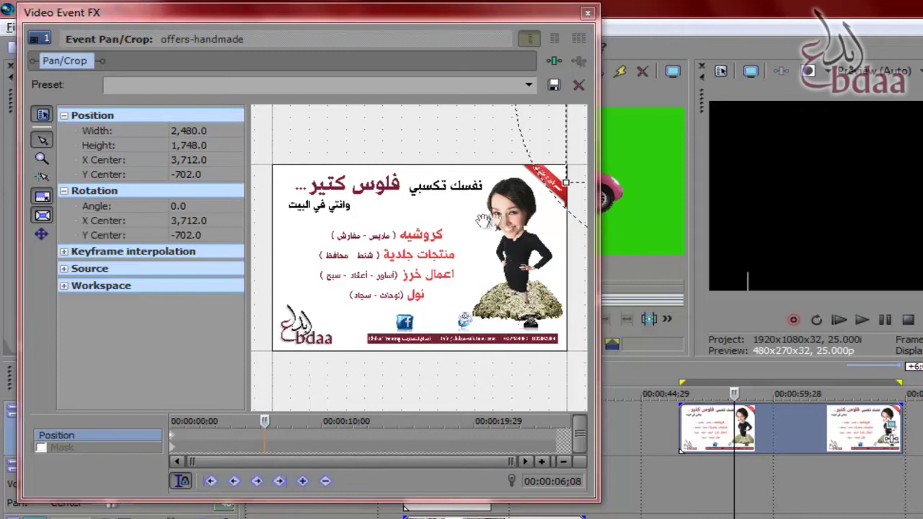
left_click_drag(566, 182, 289, 335)
mouse_move(540, 361)
left_mouse_down()
mouse_move(428, 272)
mouse_move(463, 273)
left_mouse_up()
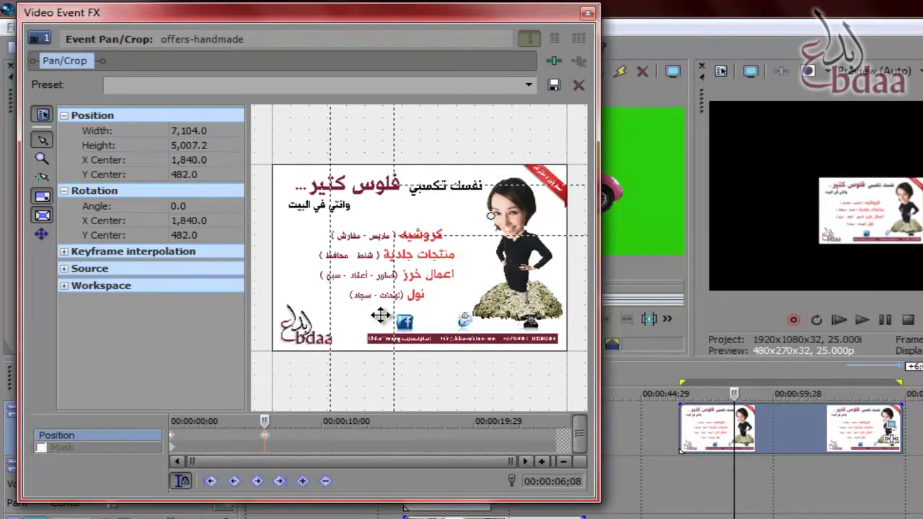
At 00:00:09;25, shrink the crop to a centred 2416-wide near full-frame, then close the editor
left_click(817, 419)
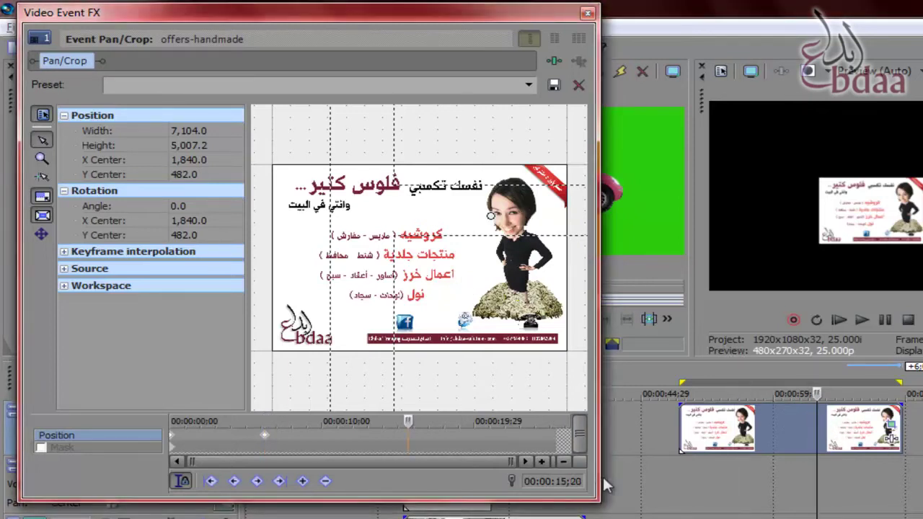
left_click(556, 425)
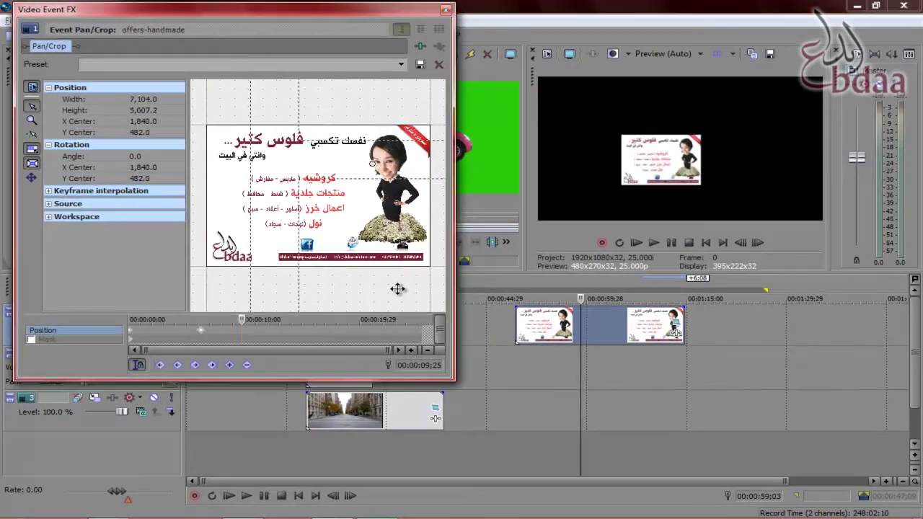
mouse_move(451, 378)
left_mouse_down()
mouse_move(865, 515)
mouse_move(904, 517)
left_mouse_up()
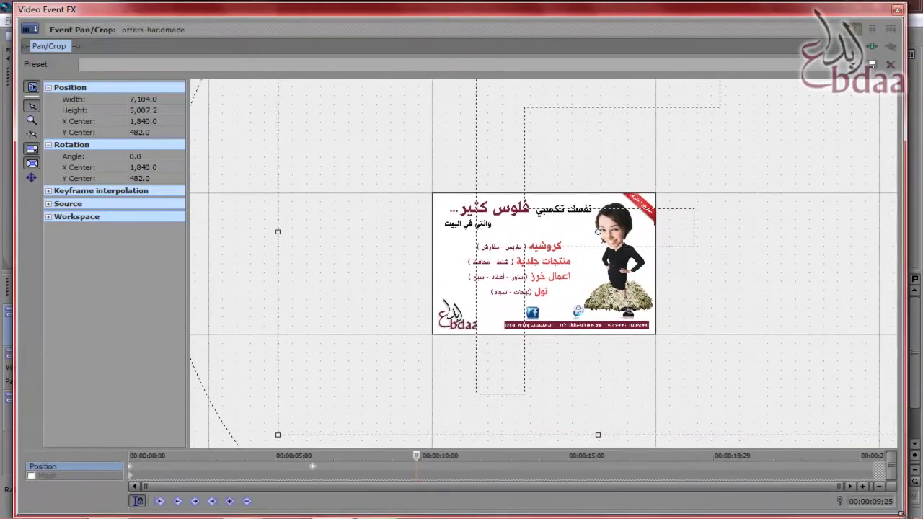
left_click_drag(279, 435, 498, 308)
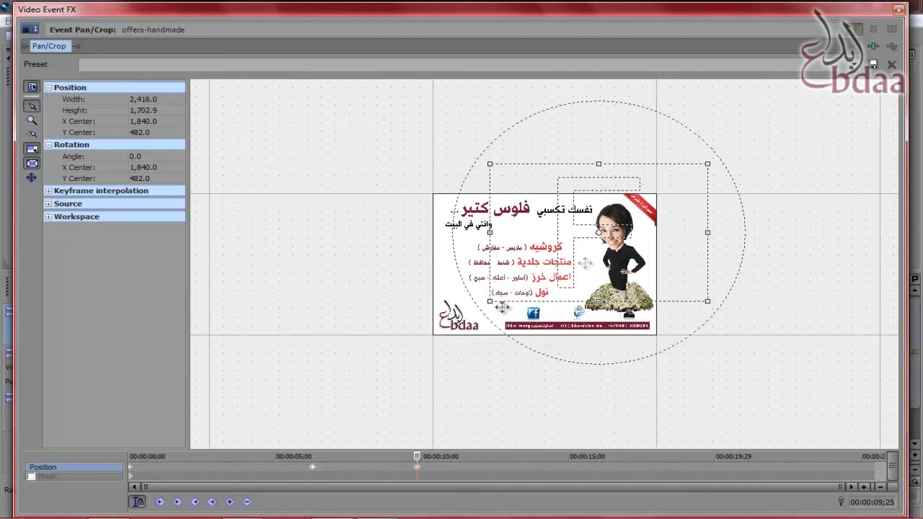
left_click_drag(617, 250, 555, 283)
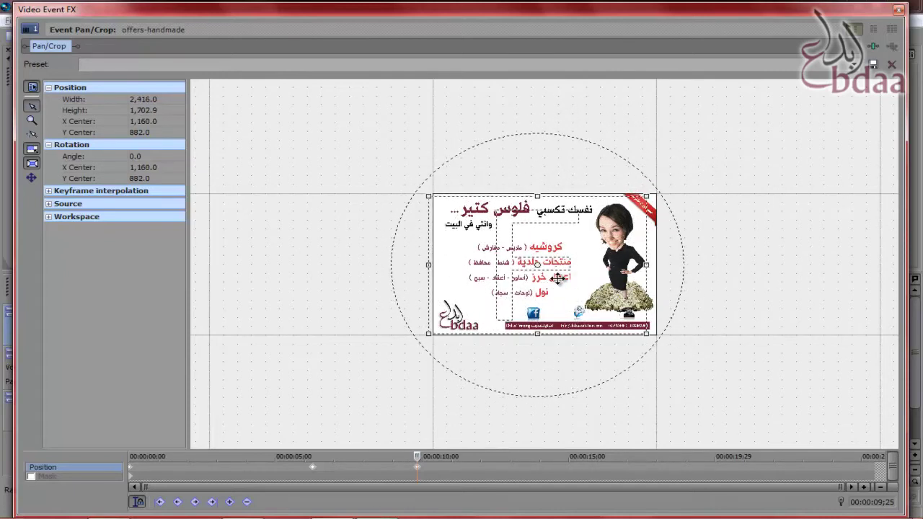
left_click(898, 10)
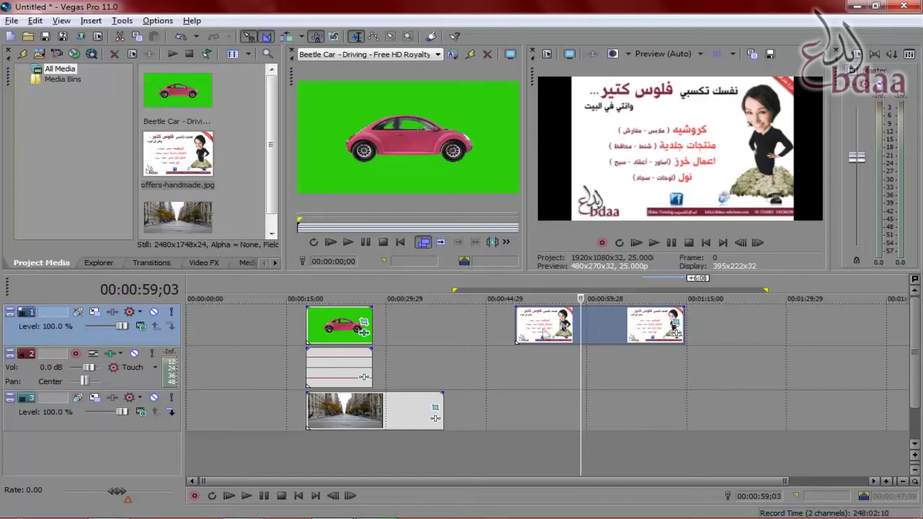
Play the flyer animation from its clip start, stop at 00:01:01;09, and reopen its Pan/Crop settings
left_click(515, 319)
key("space")
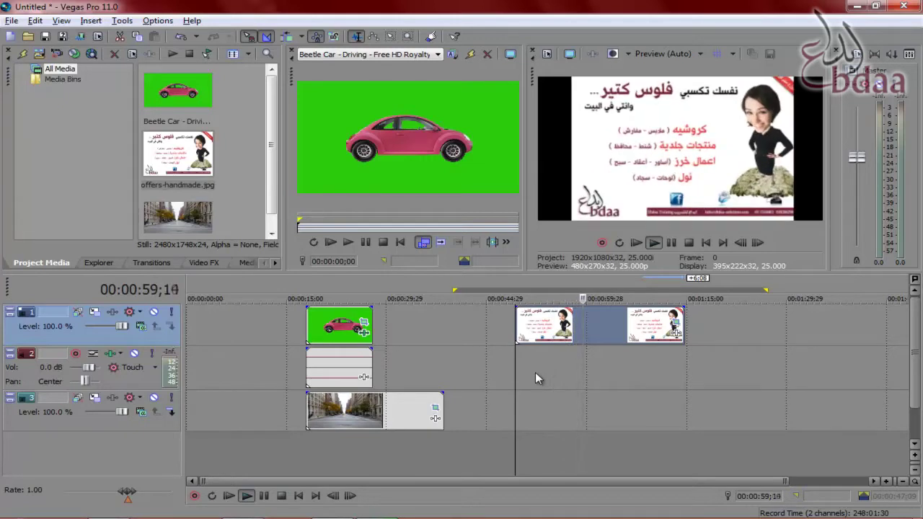
key("Return")
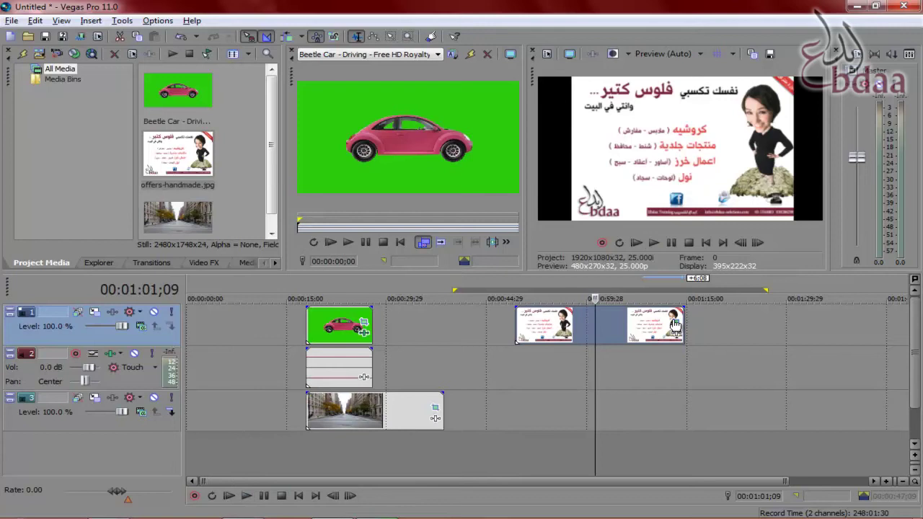
left_click(676, 322)
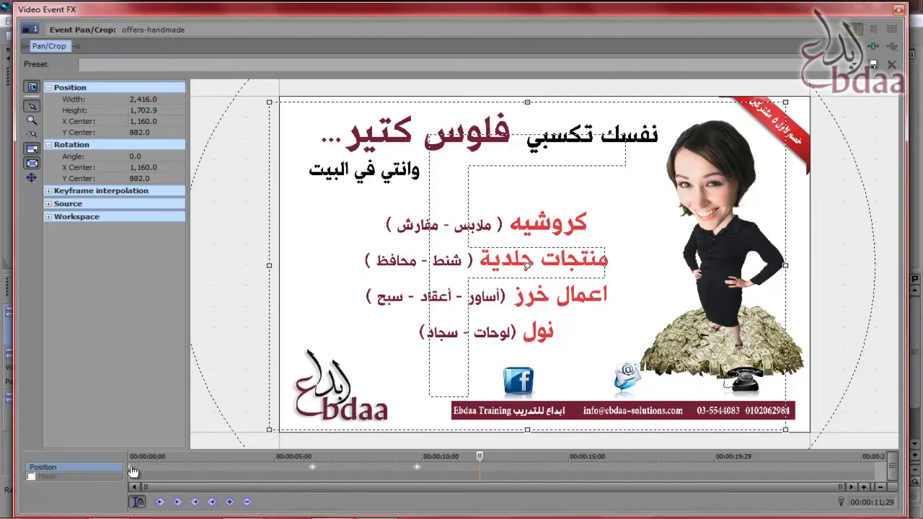
Review the crop at the 0, 00:00:06;08 and 00:00:09;25 keyframes, then close Pan/Crop
left_click(133, 471)
scroll(518, 306, "down", 3)
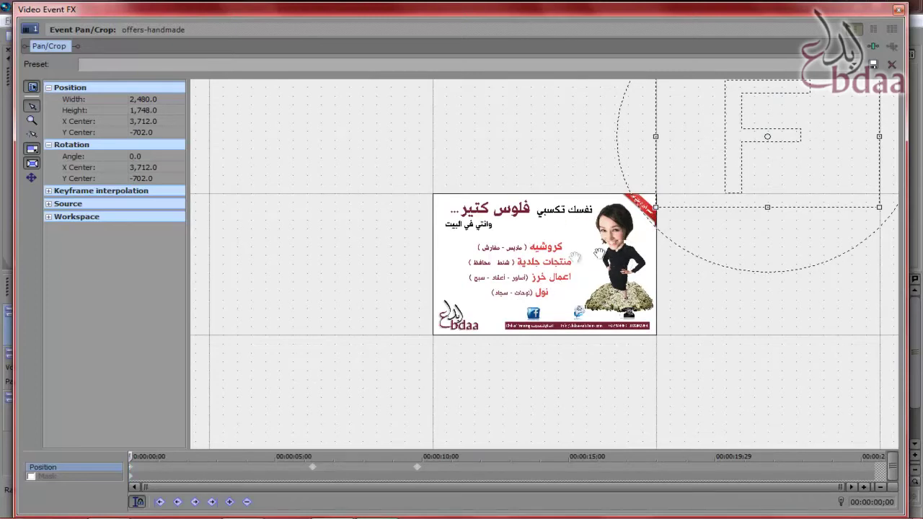
left_click(314, 472)
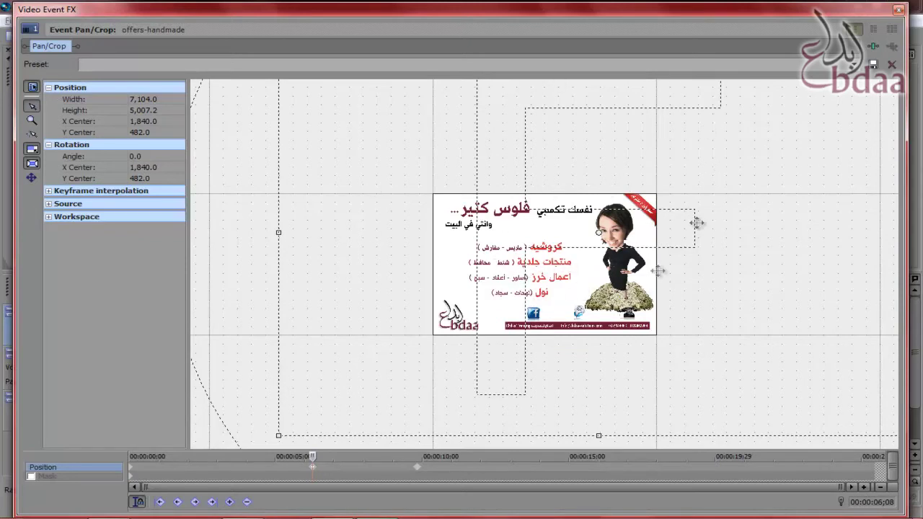
left_click(418, 470)
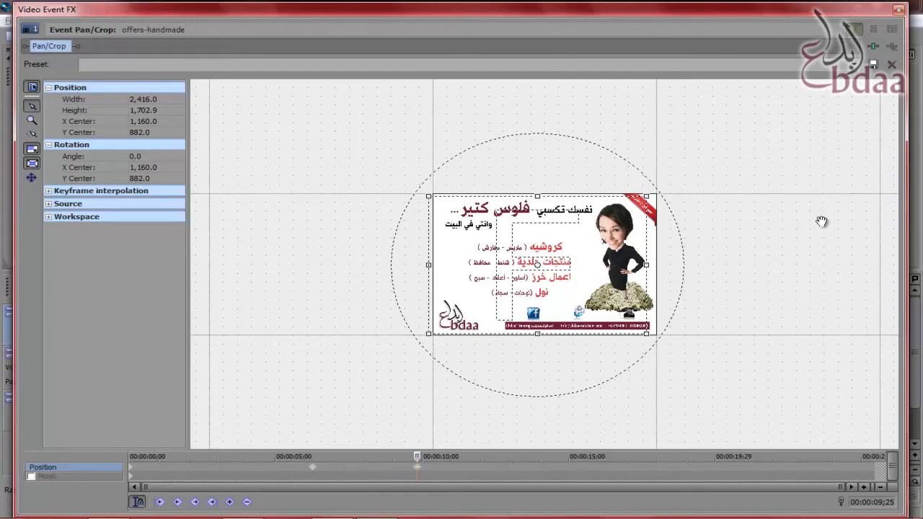
left_click(899, 9)
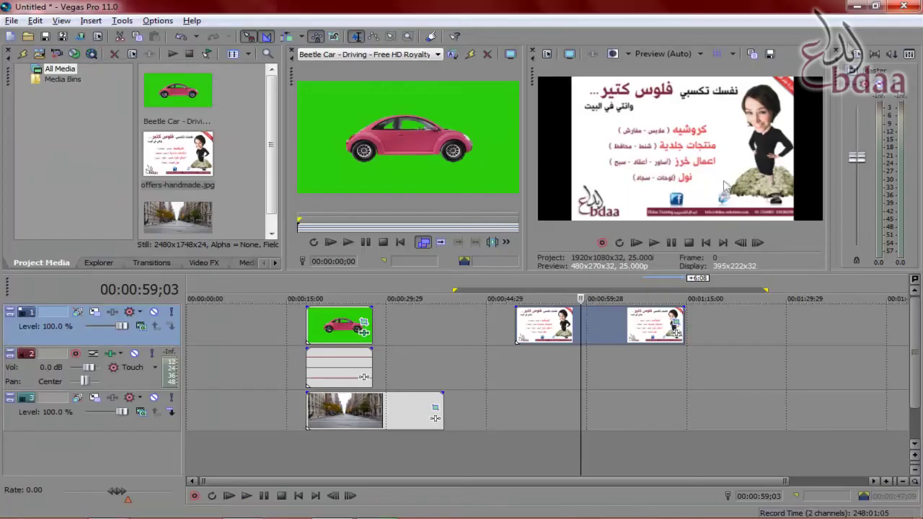
Import Clip 015.avi and place it at about 00:01:16, video on track 1 and audio on track 2
left_click(698, 333)
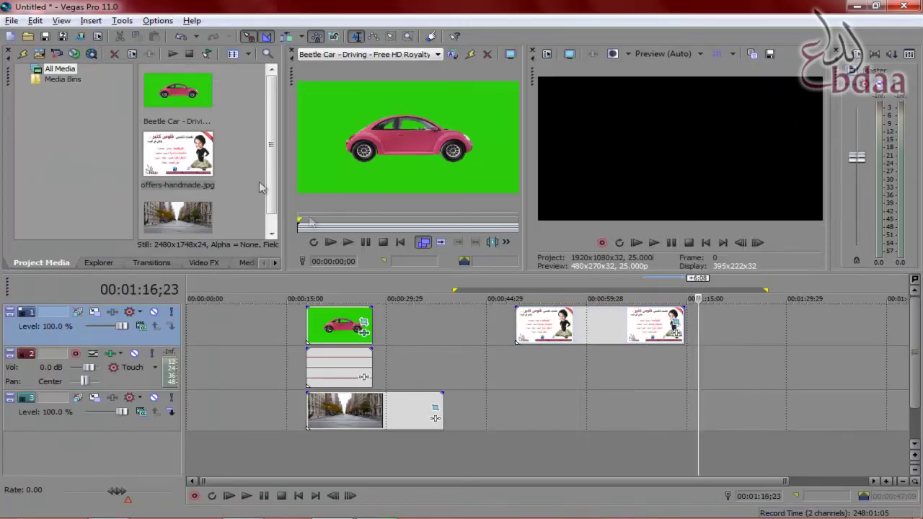
scroll(270, 113, "down", 1)
scroll(281, 98, "up", 1)
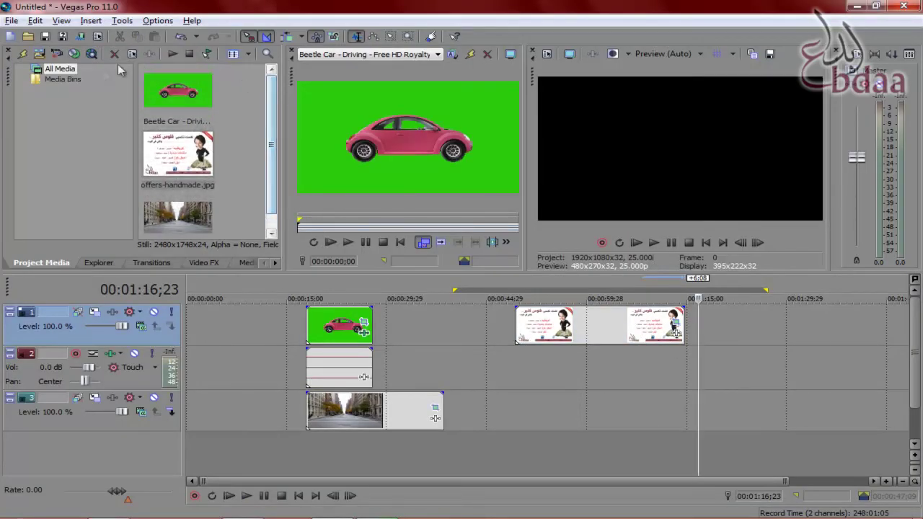
left_click(39, 54)
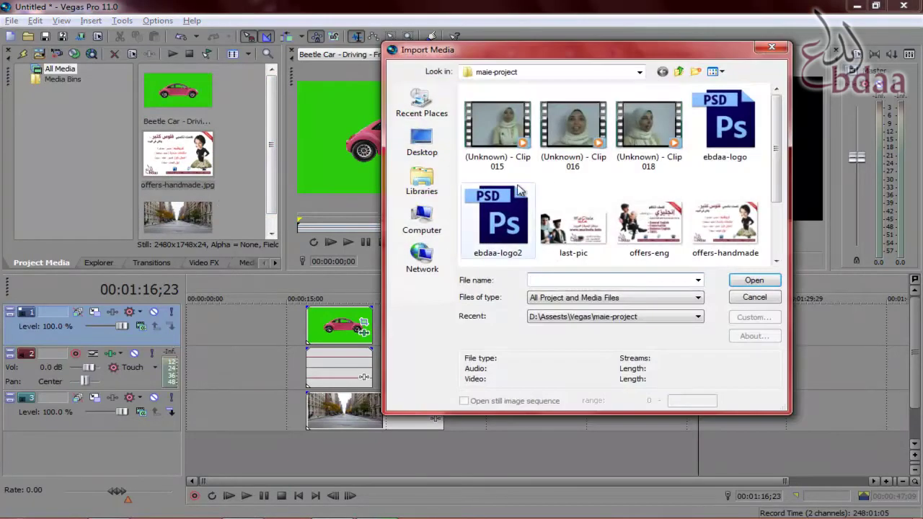
left_click(498, 123)
left_click_drag(509, 134, 823, 364)
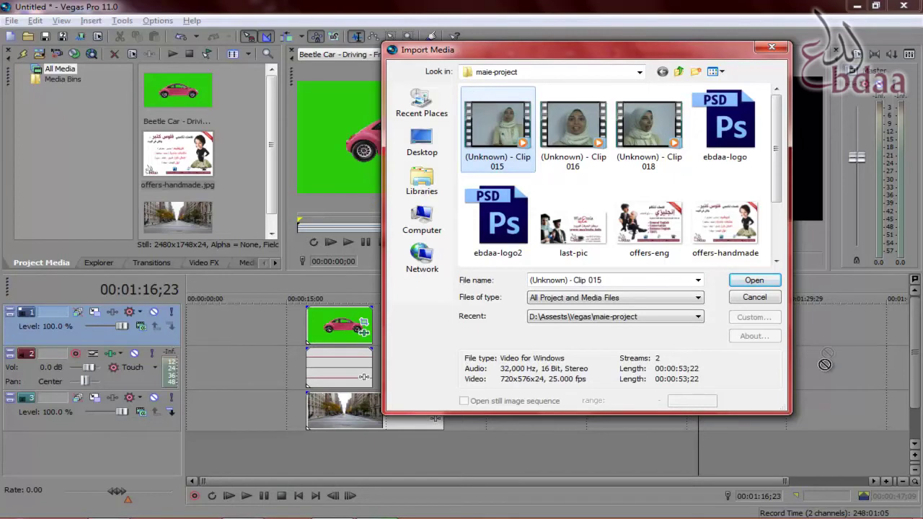
left_click(753, 281)
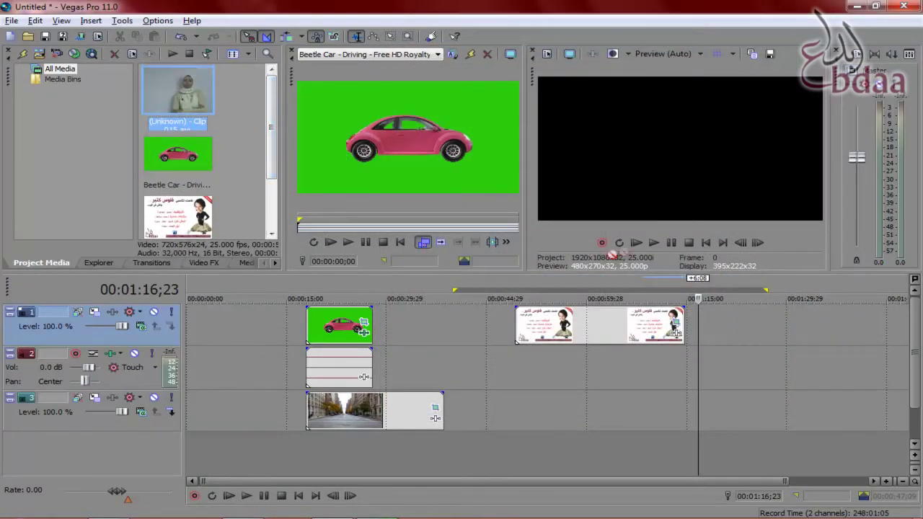
mouse_move(711, 319)
left_mouse_down()
mouse_move(720, 332)
mouse_move(730, 326)
left_mouse_up()
Trim the end of Clip 015's video and audio slightly shorter
left_click(764, 331)
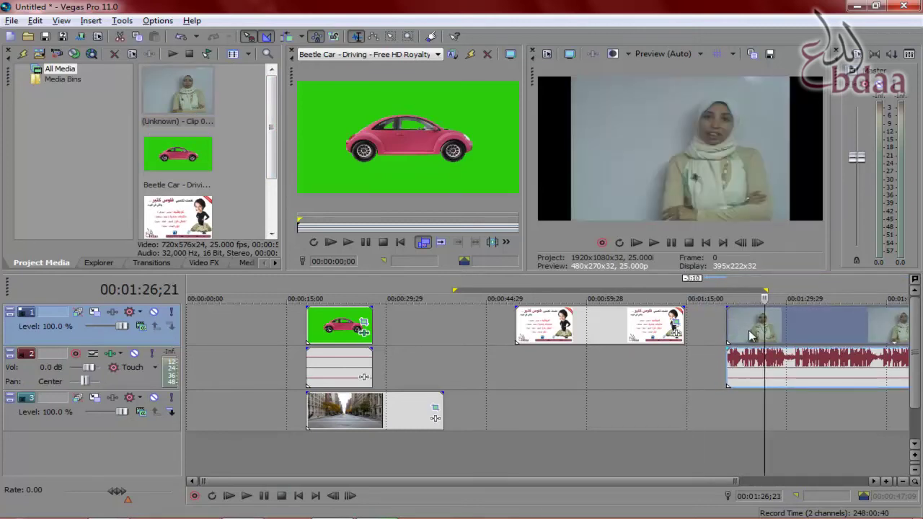
left_click_drag(648, 482, 819, 499)
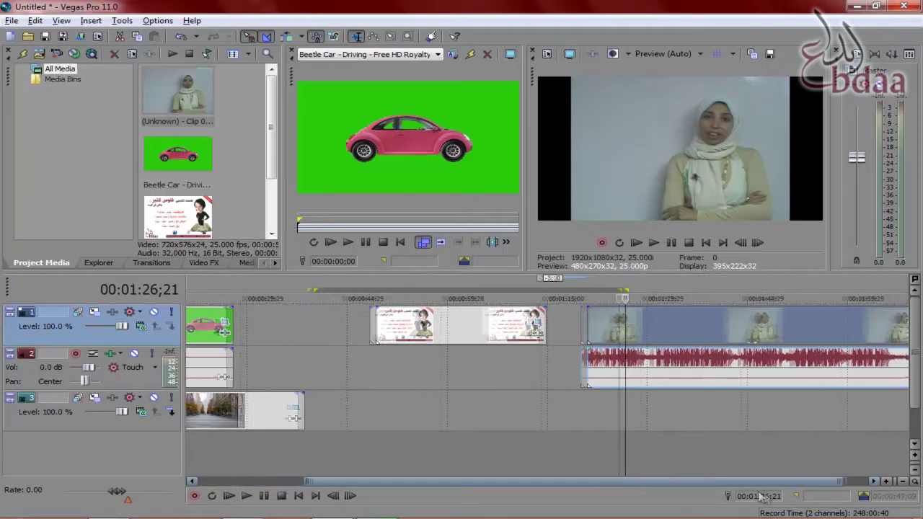
left_click_drag(844, 317, 817, 316)
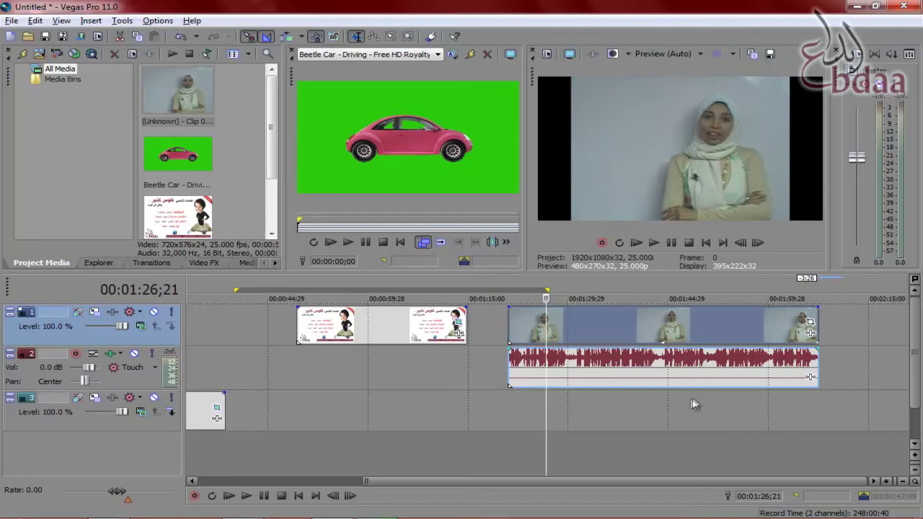
Scrub Clip 015 between 00:01:24;26 and its end, then open its Pan/Crop settings
left_click(574, 325)
left_click(576, 326)
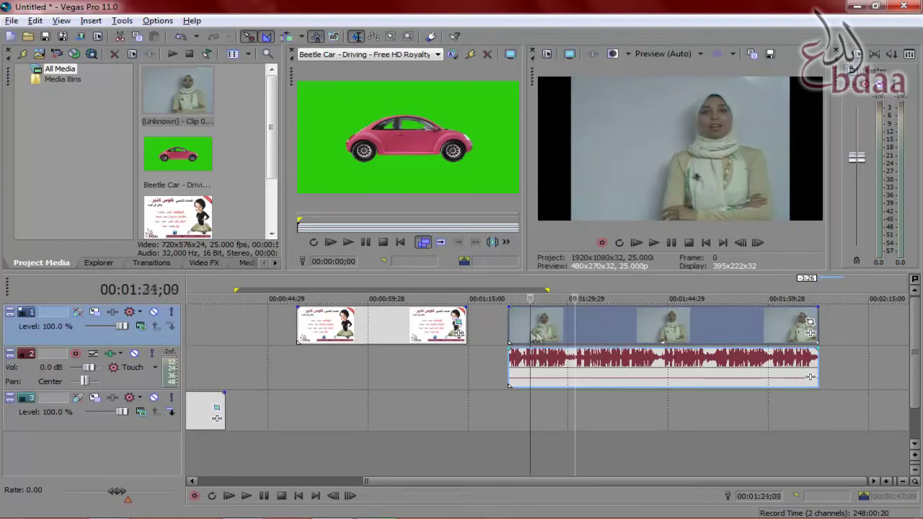
left_click_drag(559, 331, 725, 344)
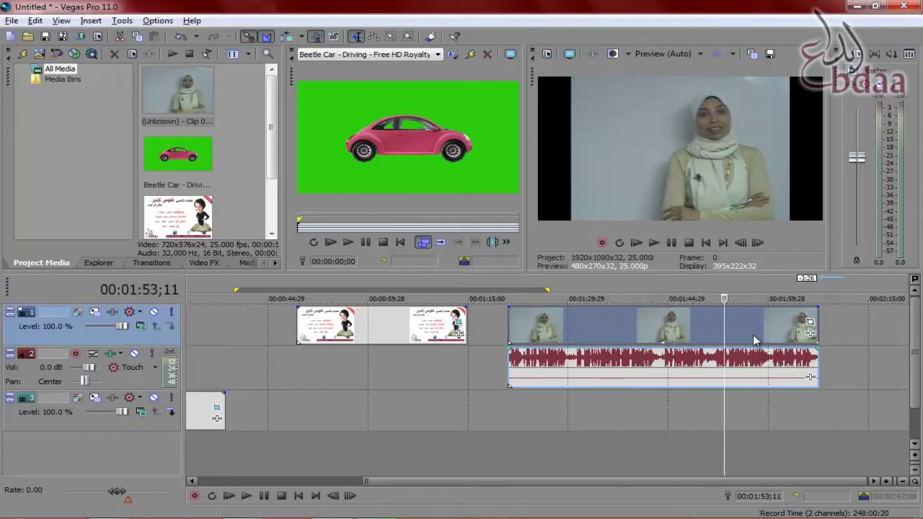
left_click_drag(725, 344, 781, 337)
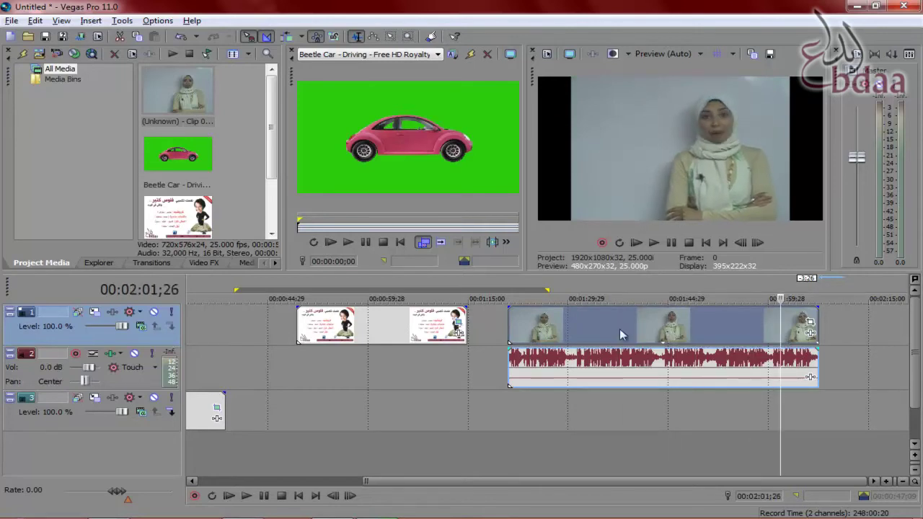
left_click(576, 329)
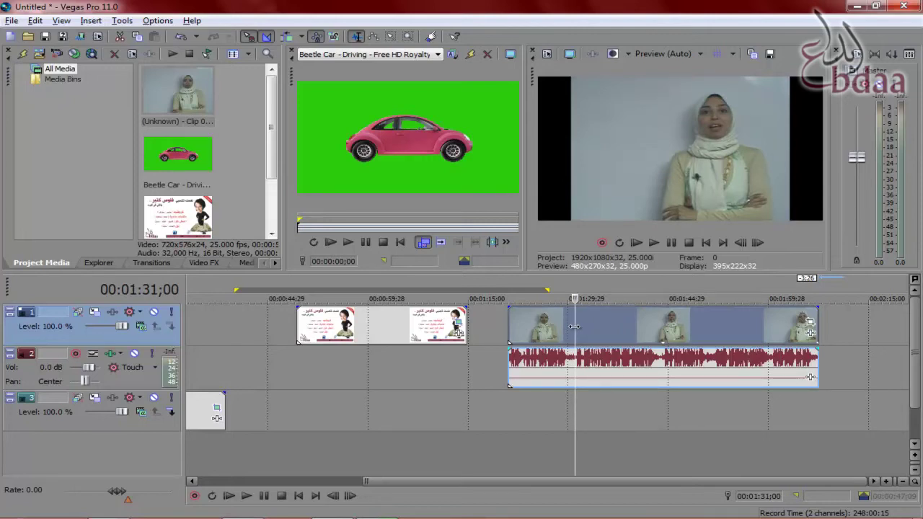
left_click(534, 328)
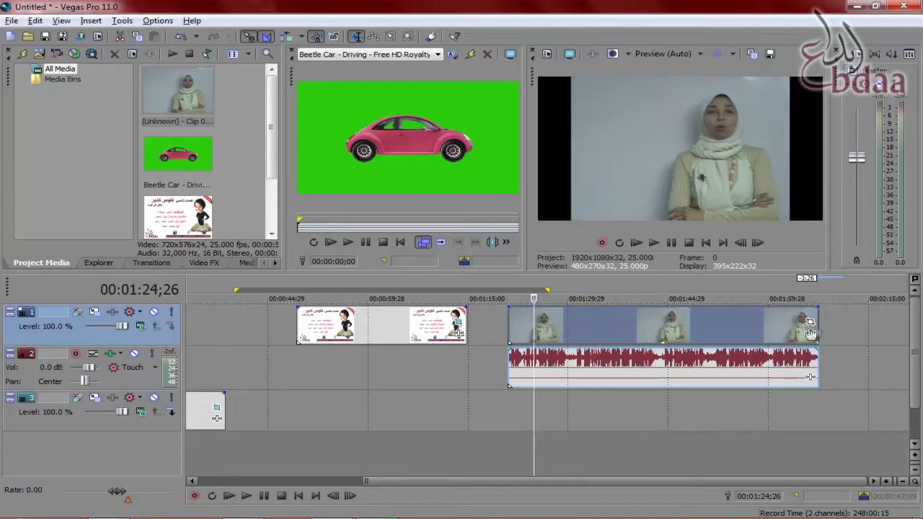
left_click(809, 322)
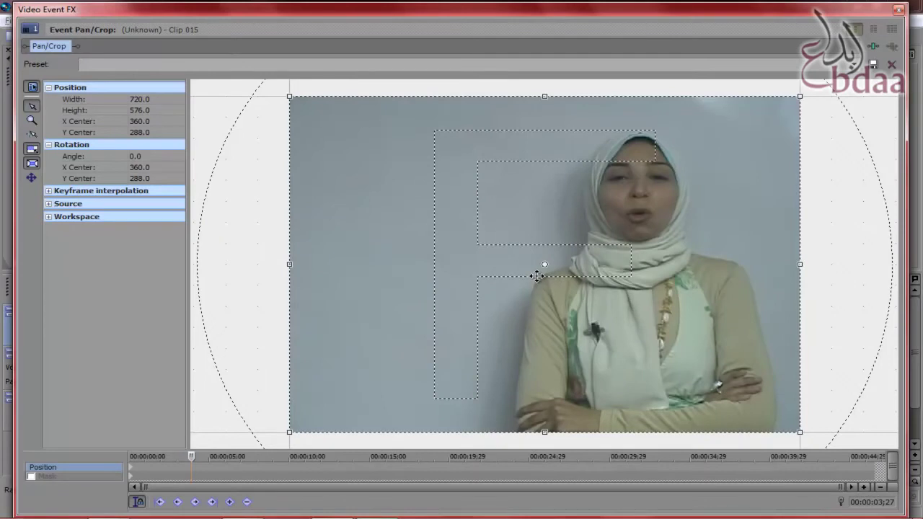
Delete the unwanted extra Pan/Crop keyframe from Clip 015
scroll(540, 271, "down", 1)
scroll(540, 271, "down", 1)
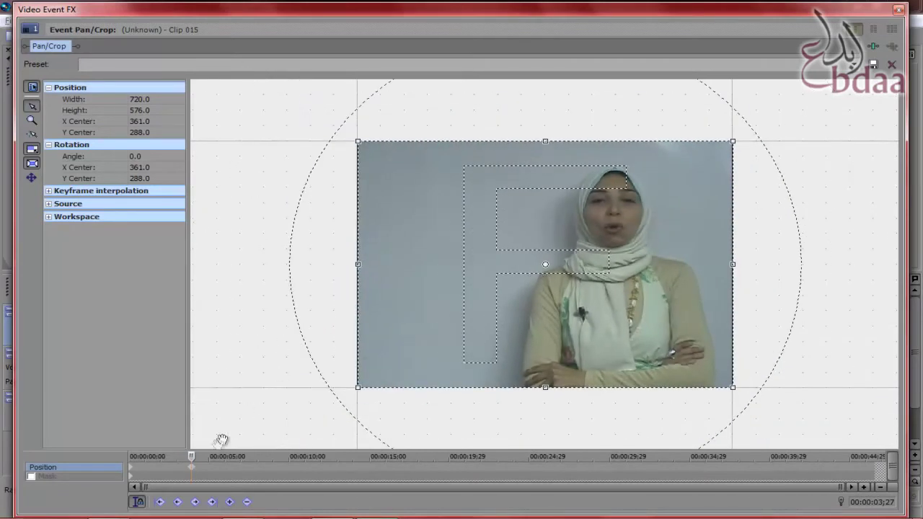
left_click(137, 503)
left_click_drag(191, 455, 104, 460)
right_click(190, 466)
left_click(234, 372)
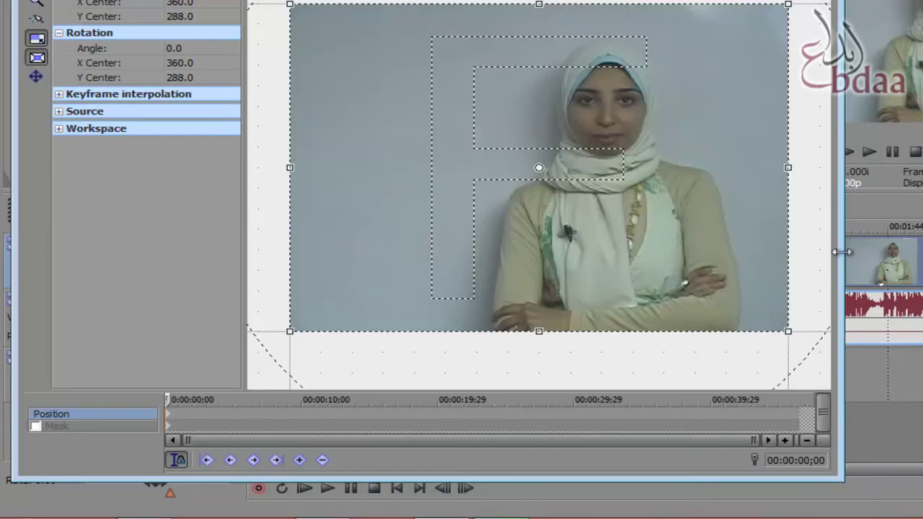
At 00:00:11;28, shrink the crop box and centre it on the woman's face (490.8, 210.0)
left_click(329, 414)
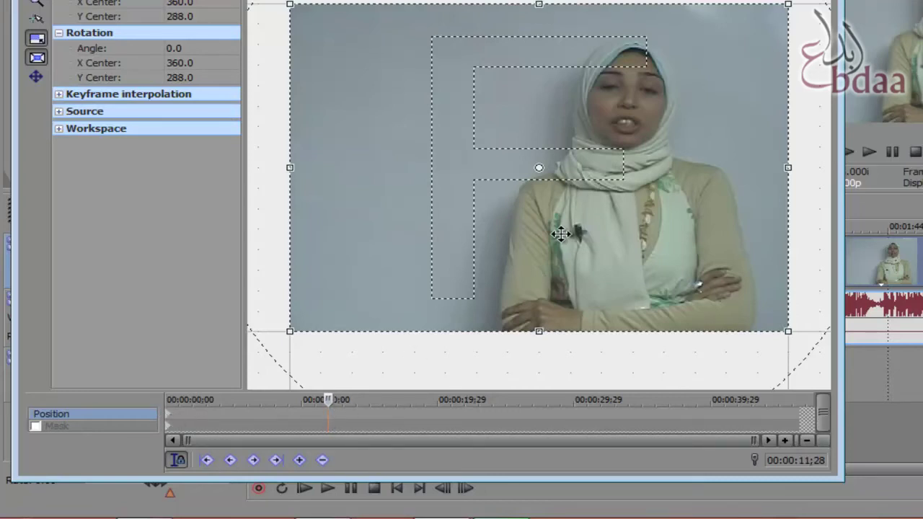
scroll(560, 233, "down", 2)
scroll(560, 233, "down", 1)
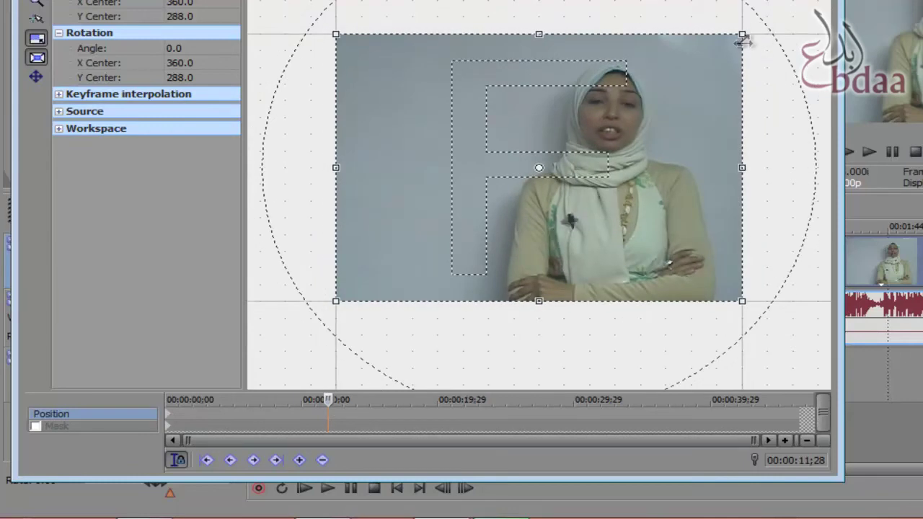
left_click_drag(742, 36, 696, 87)
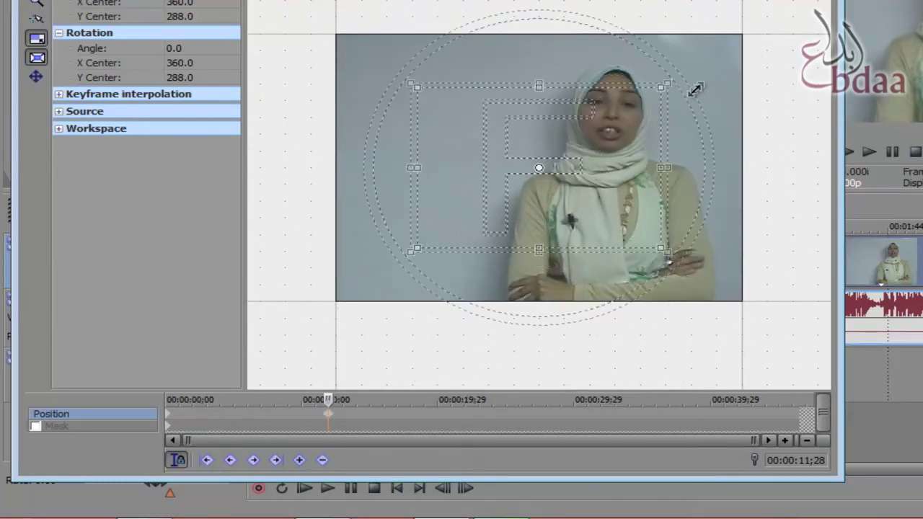
left_click_drag(597, 162, 672, 131)
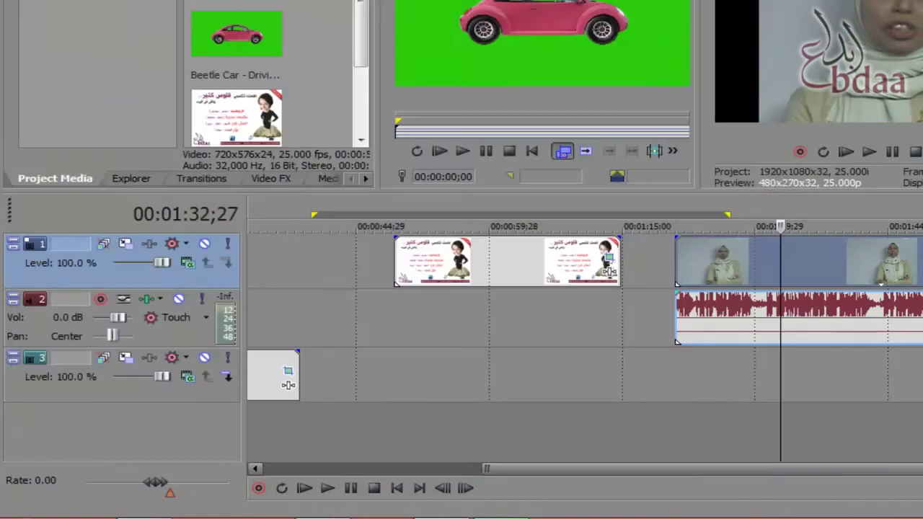
Mute the audio track, play Clip 015 to 00:01:40;23, and reopen its Pan/Crop settings
left_click(678, 263)
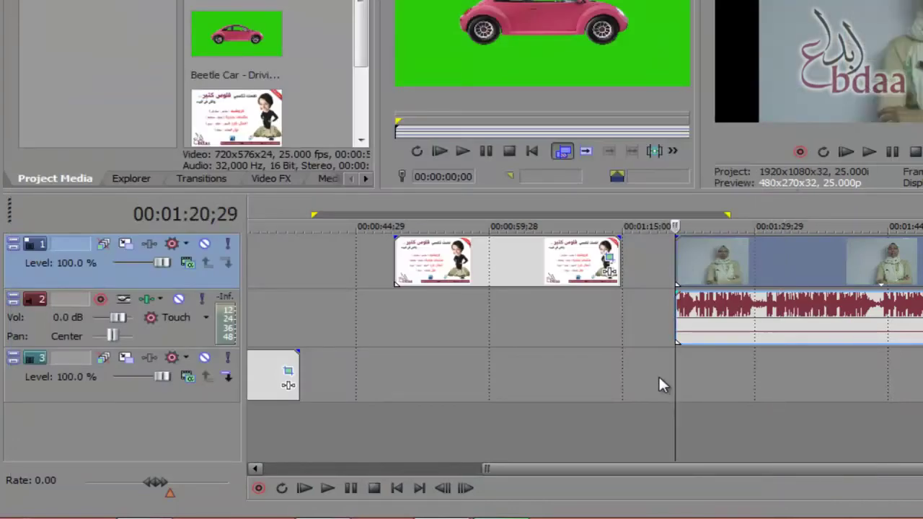
left_click(180, 298)
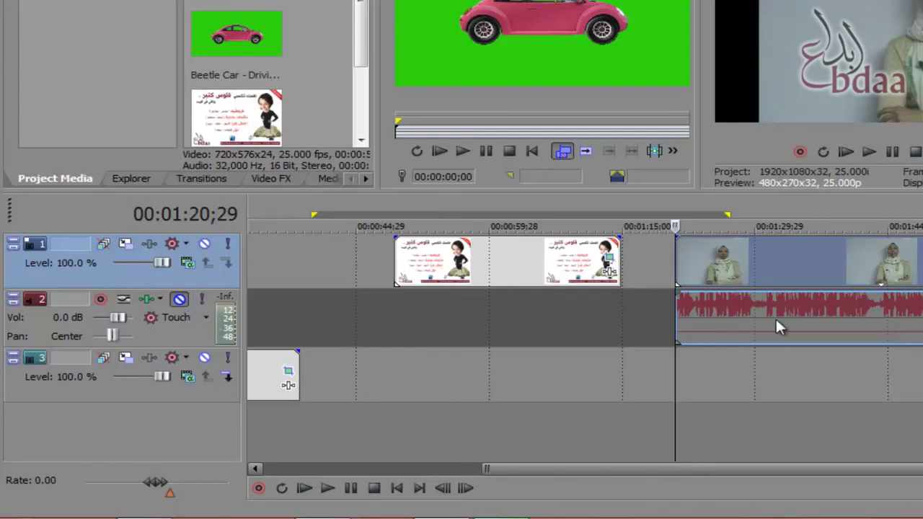
key("space")
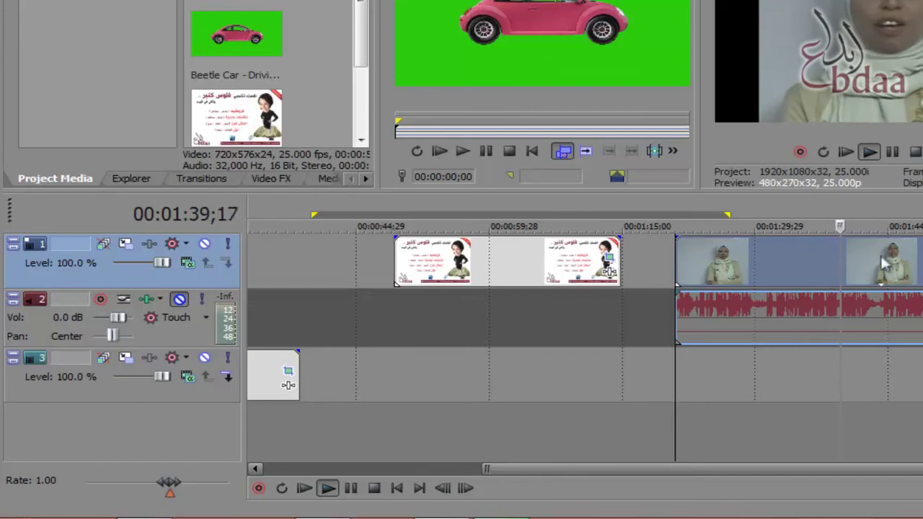
key("Return")
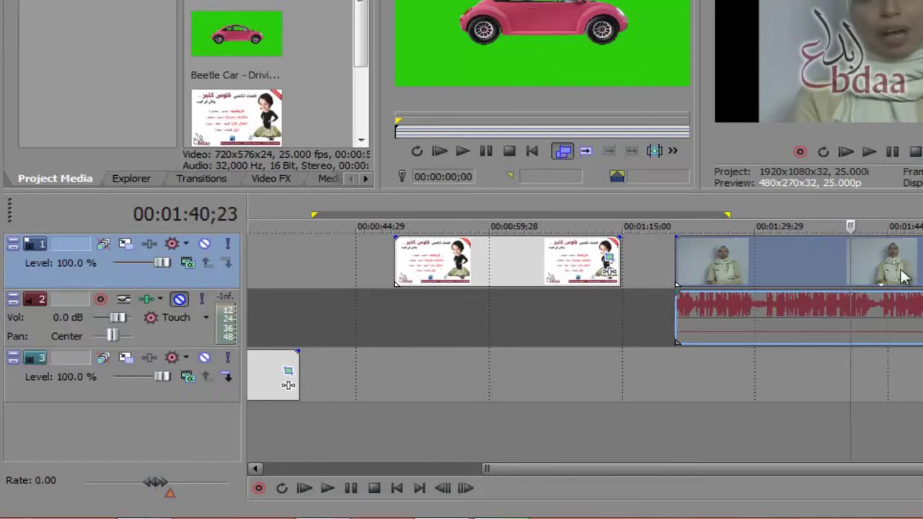
left_click(881, 246)
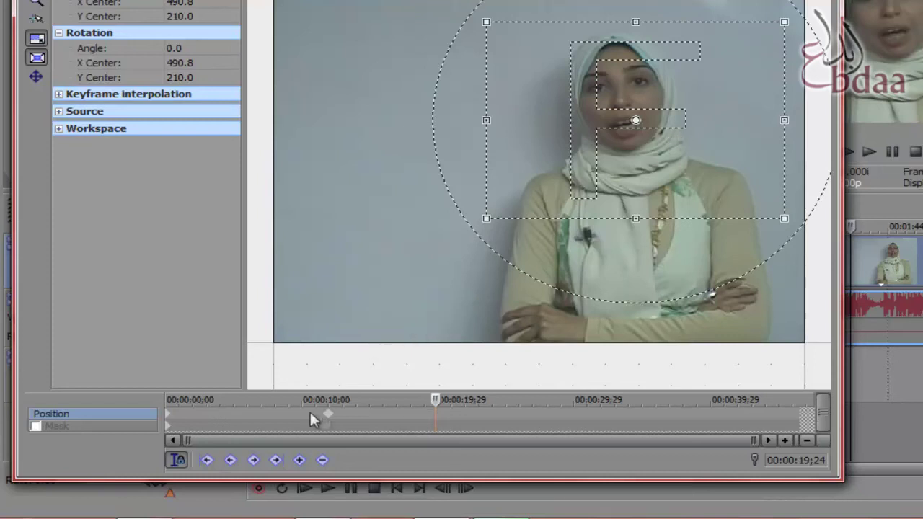
Copy the 00:00:11;28 close-up keyframe and paste it at 00:00:22;00
left_click(328, 418)
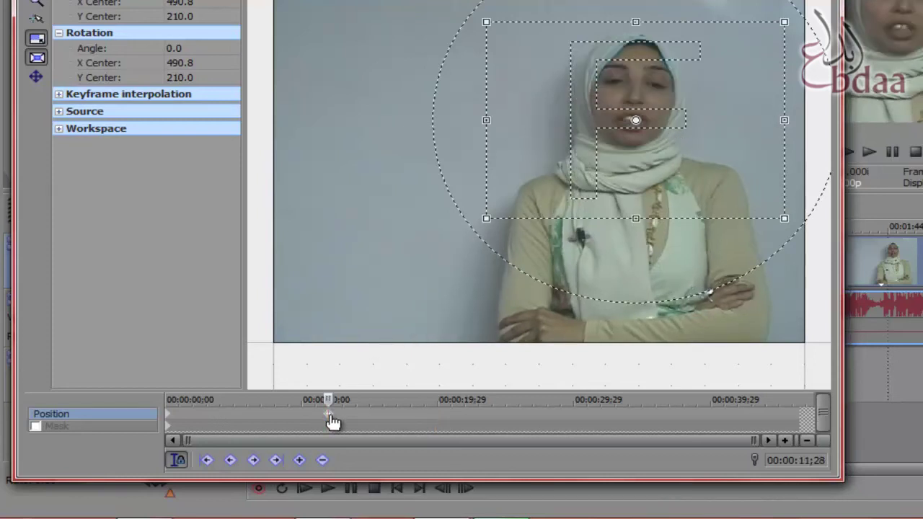
right_click(329, 417)
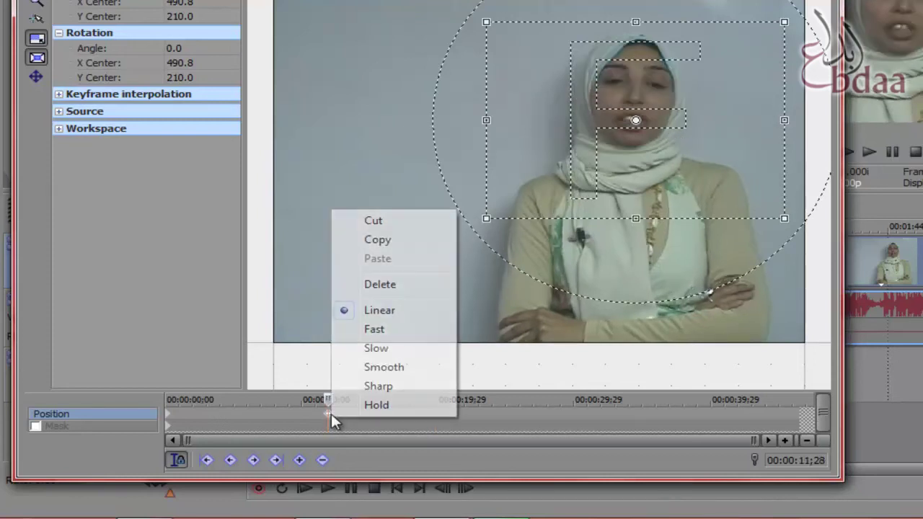
left_click(408, 241)
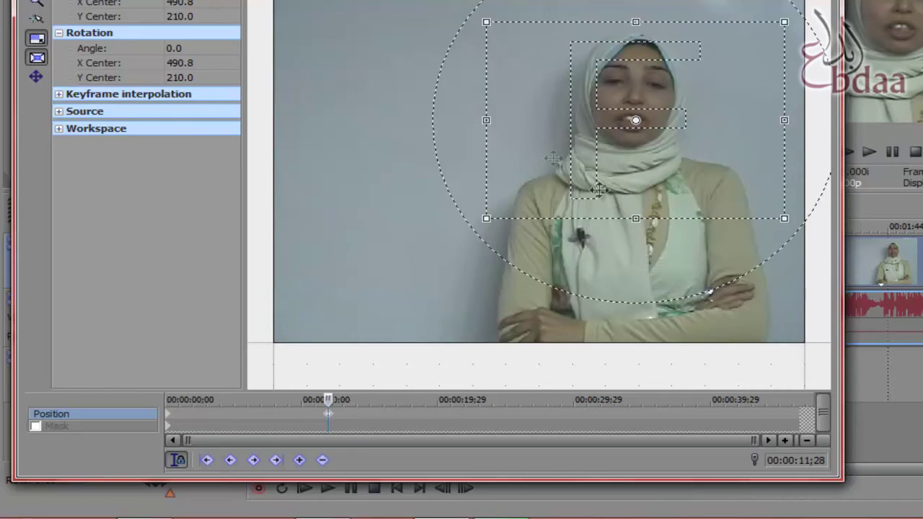
left_click(465, 415)
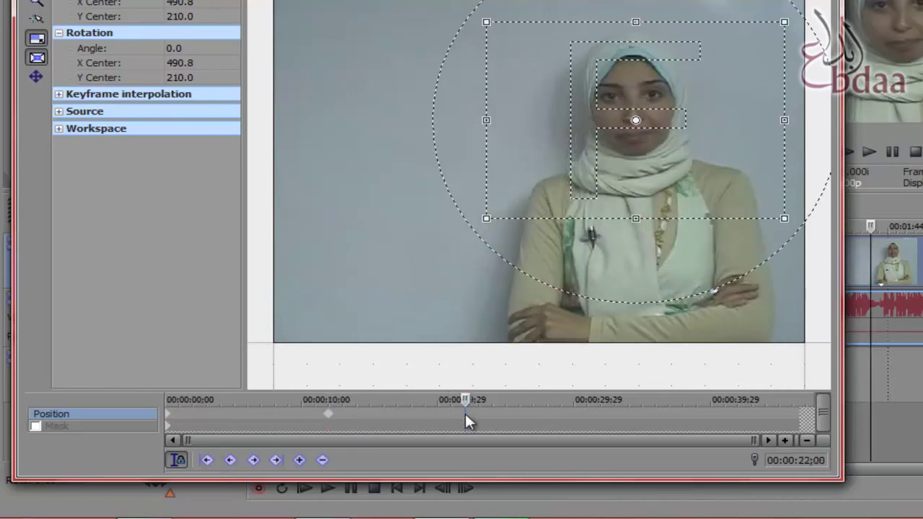
right_click(465, 414)
left_click(577, 257)
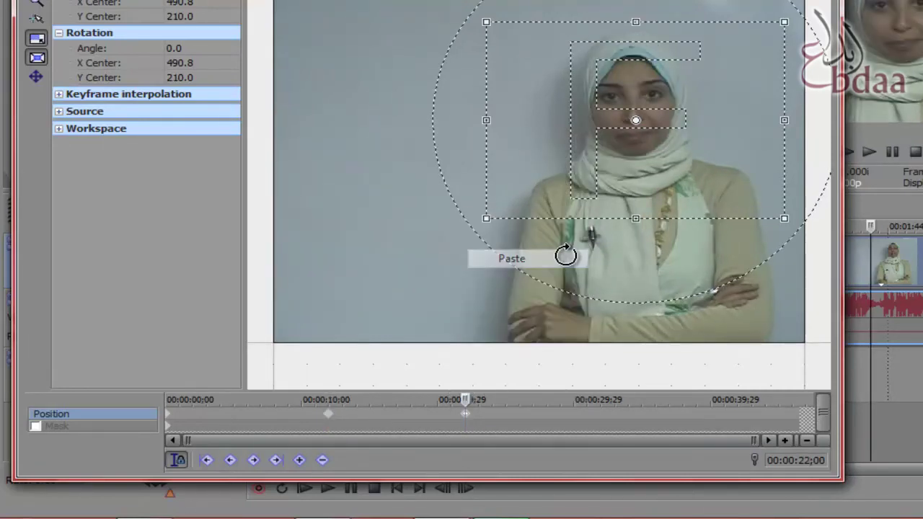
Compare the framing at 00:00:02;10, 05;21, 11;28 and 22;00, then move to 00:00:31;25
left_click(329, 416)
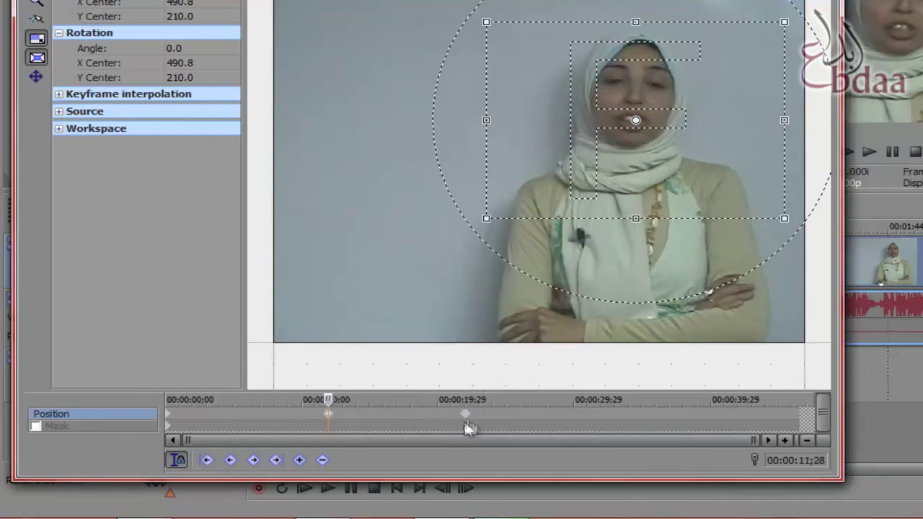
left_click(465, 418)
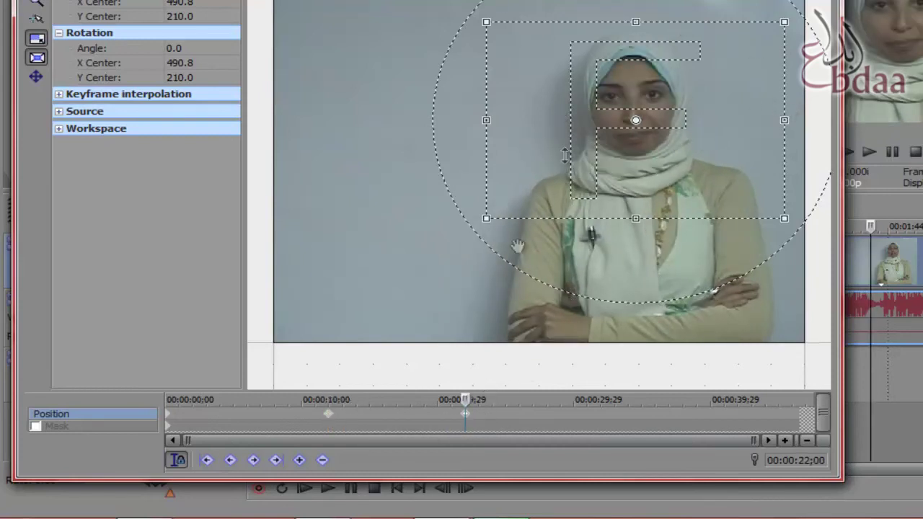
left_click(329, 416)
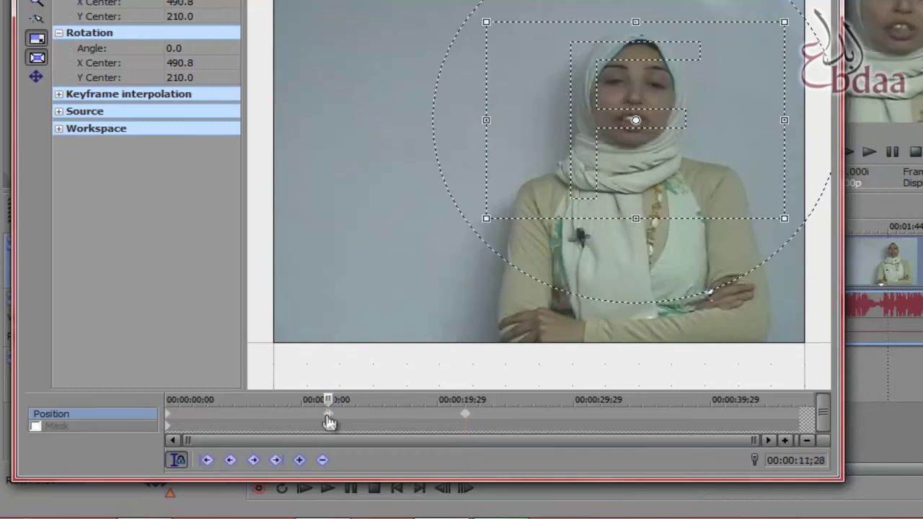
left_click(243, 416)
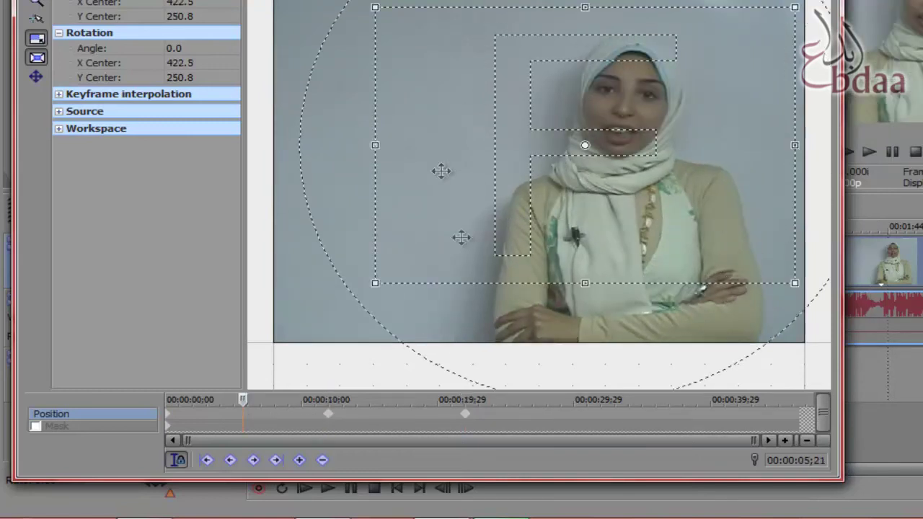
left_click(196, 414)
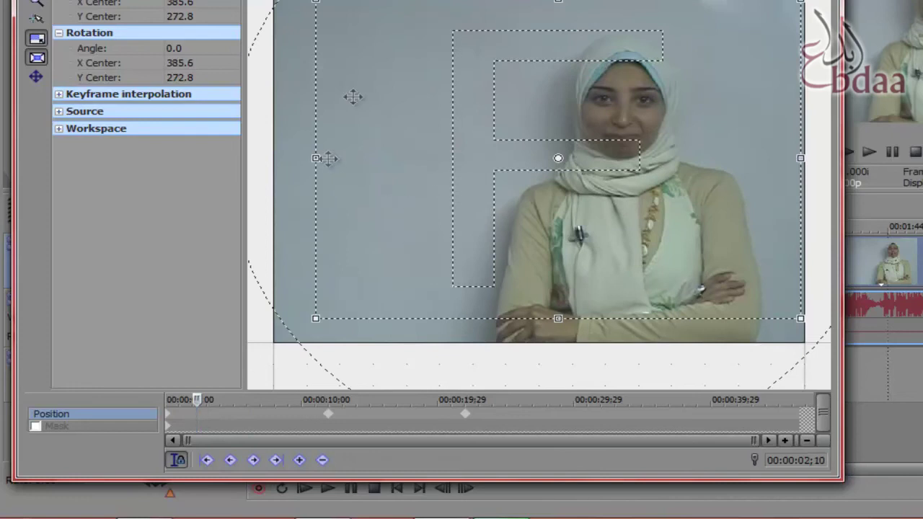
left_click(328, 415)
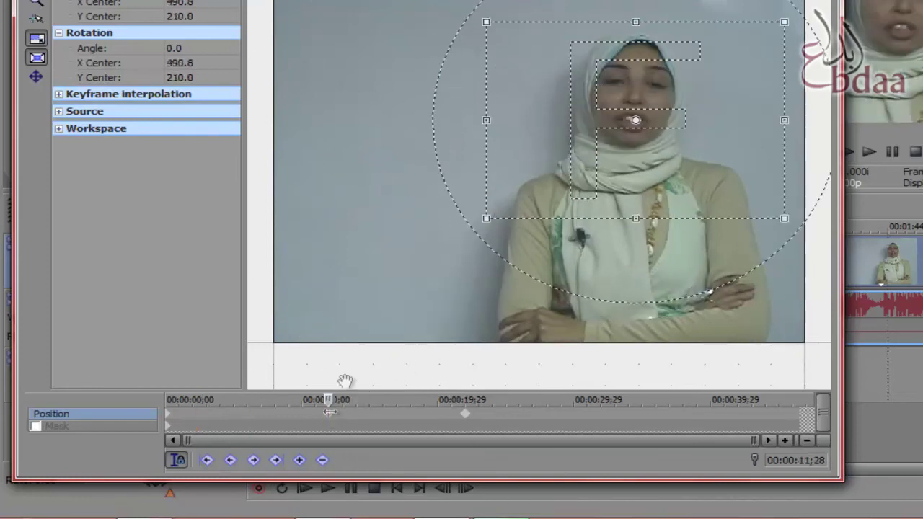
left_click_drag(357, 415, 420, 413)
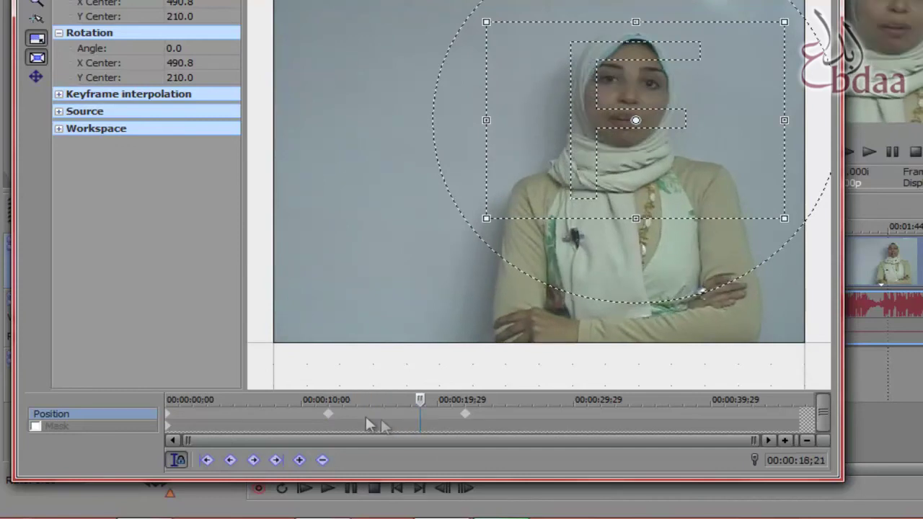
left_click(328, 414)
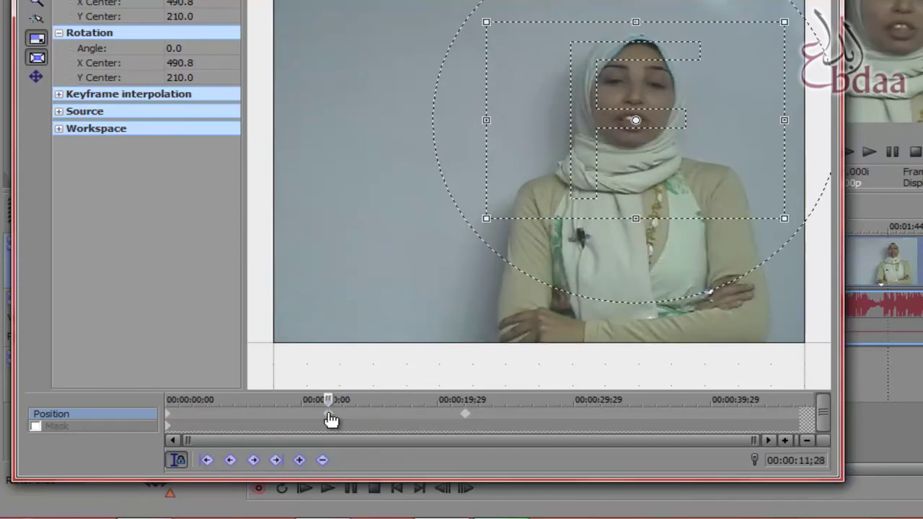
left_click(465, 416)
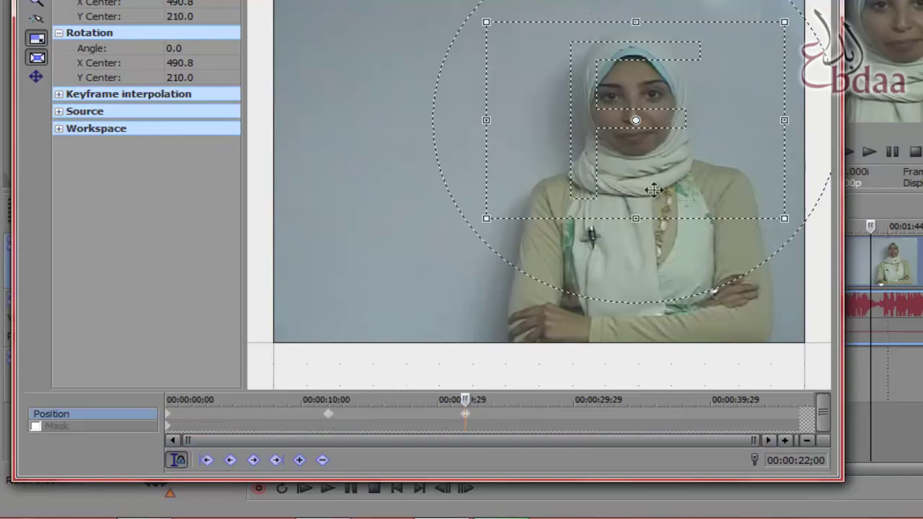
left_click(599, 413)
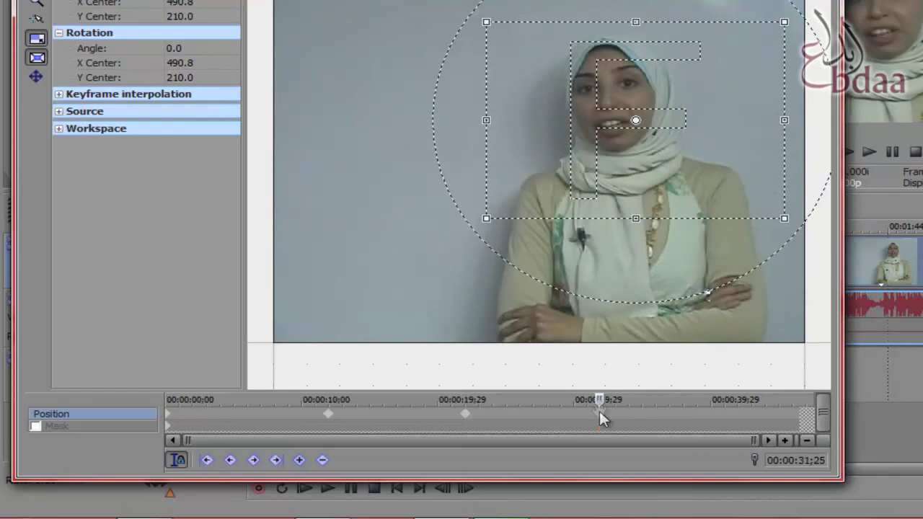
Enlarge and reposition the crop box to 712.9 × 570.3 at 00:00:31;25, then close Pan/Crop
left_click_drag(487, 218, 380, 288)
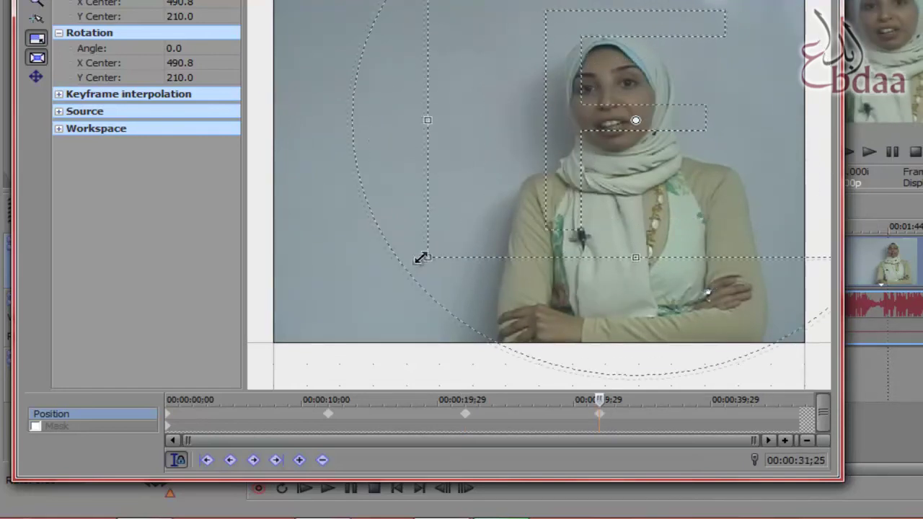
left_click_drag(744, 72, 659, 123)
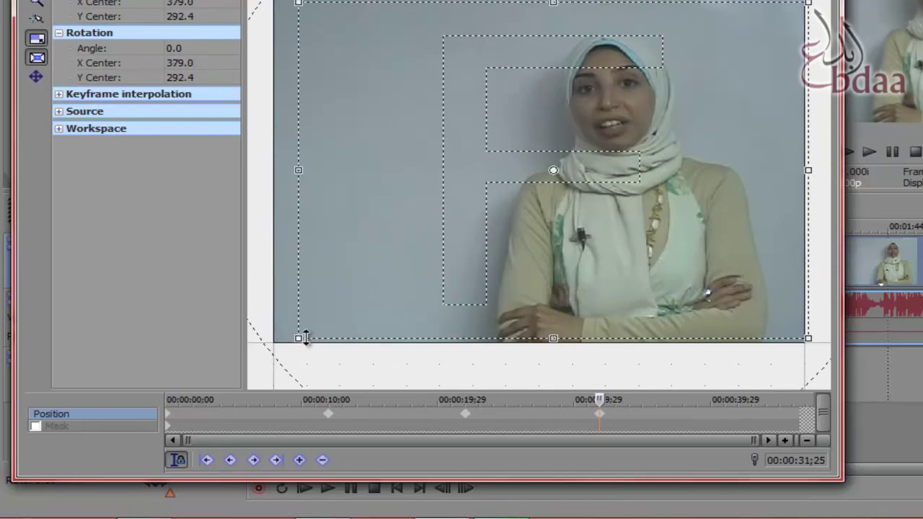
left_click_drag(305, 337, 292, 344)
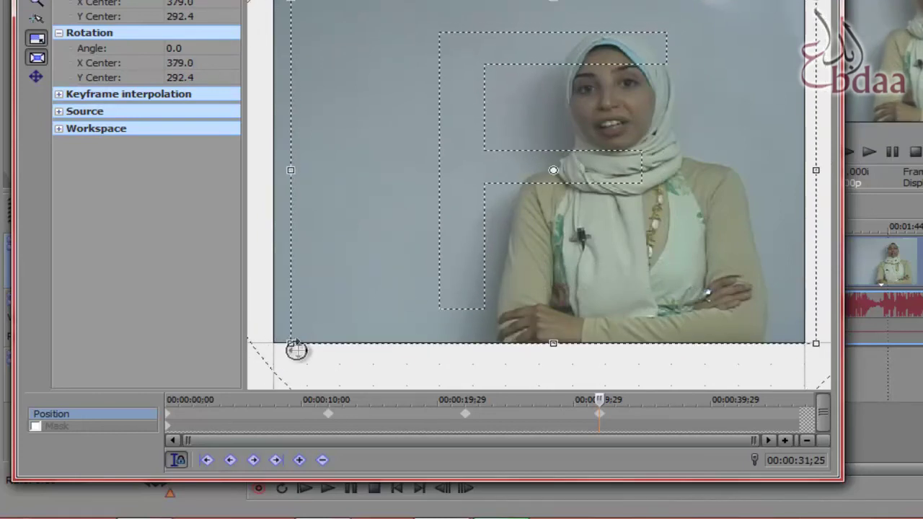
left_click_drag(627, 186, 612, 180)
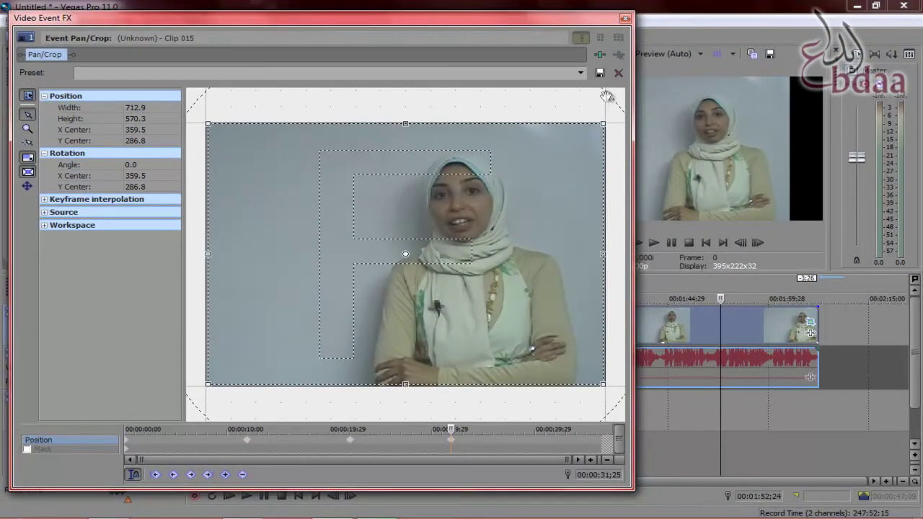
left_click(625, 18)
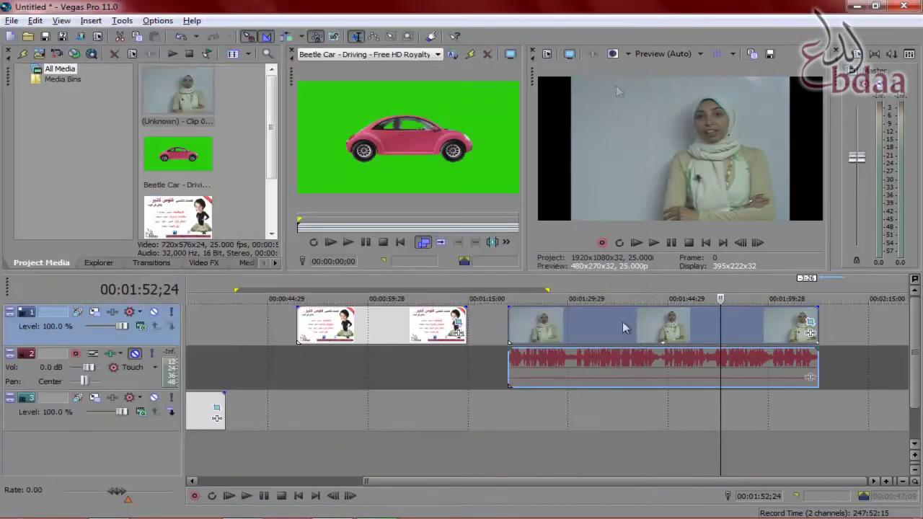
Play Clip 015 from its start to preview the zoom, then reopen its Pan/Crop settings
left_click(511, 320)
key("space")
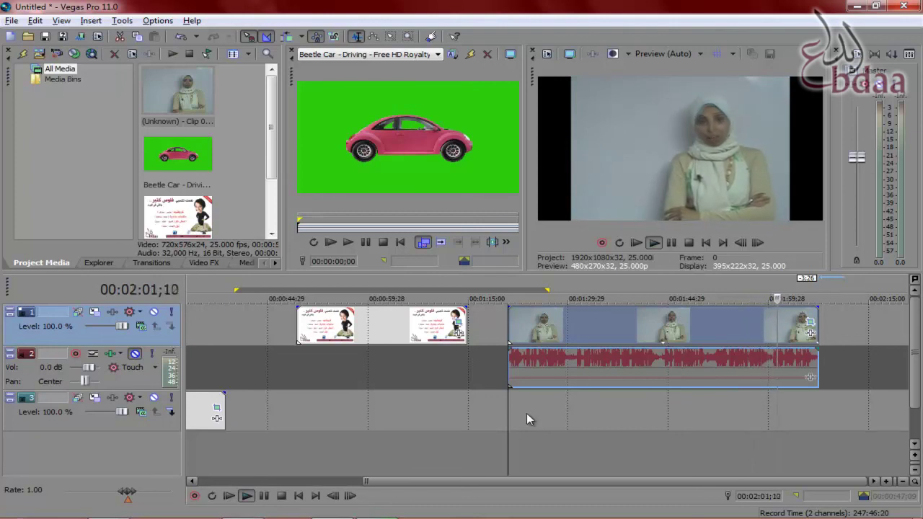
key("space")
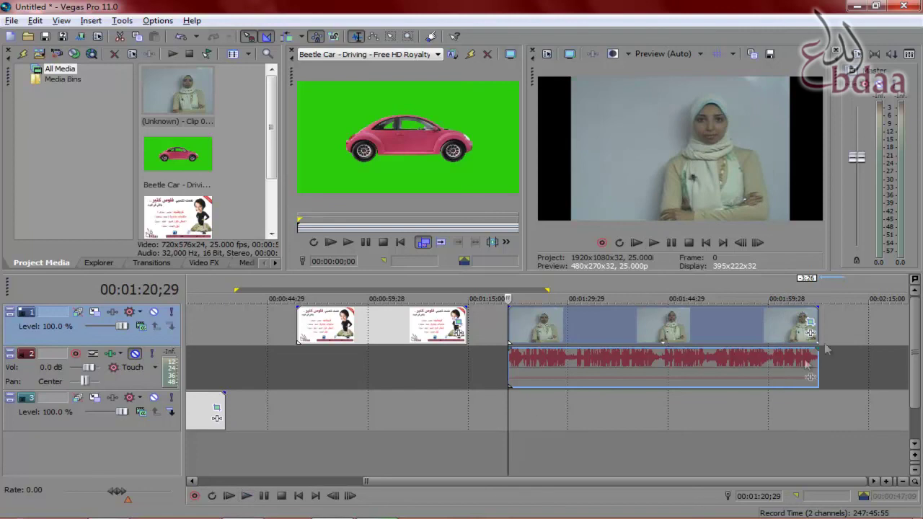
left_click(810, 331)
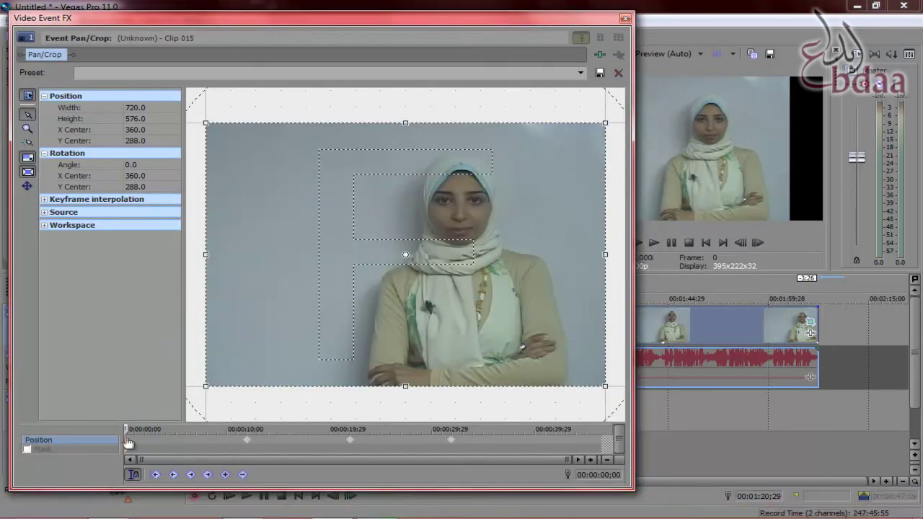
Inspect the close-ups at 00:00:11;28 and 22;00 and the 31;25 zoom-out, then close Pan/Crop
left_click(249, 446)
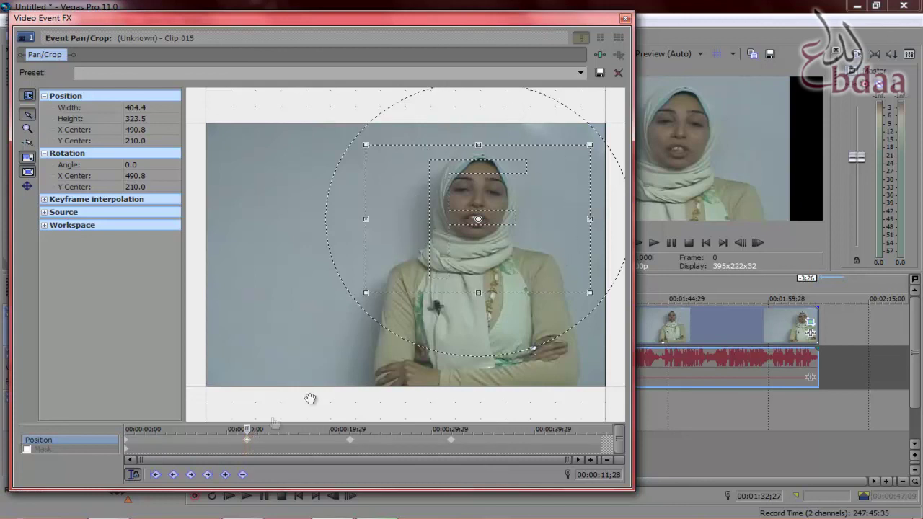
left_click(351, 442)
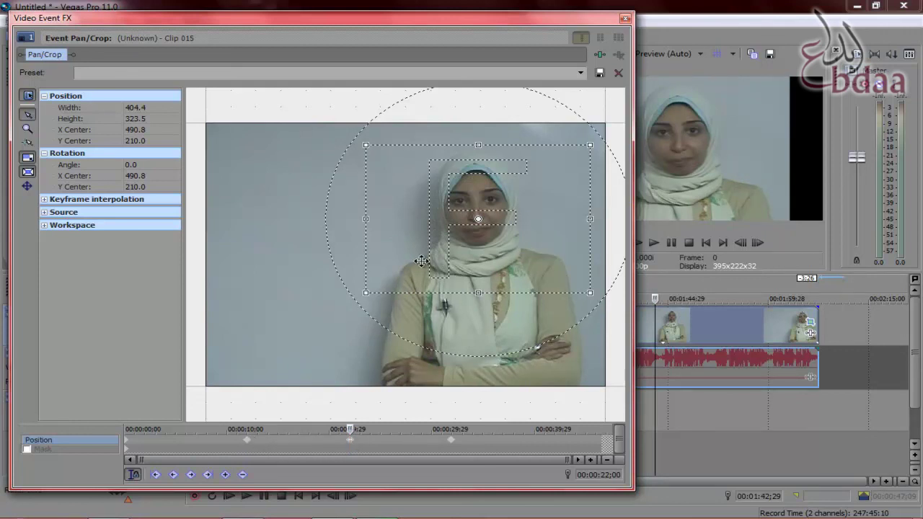
left_click(452, 442)
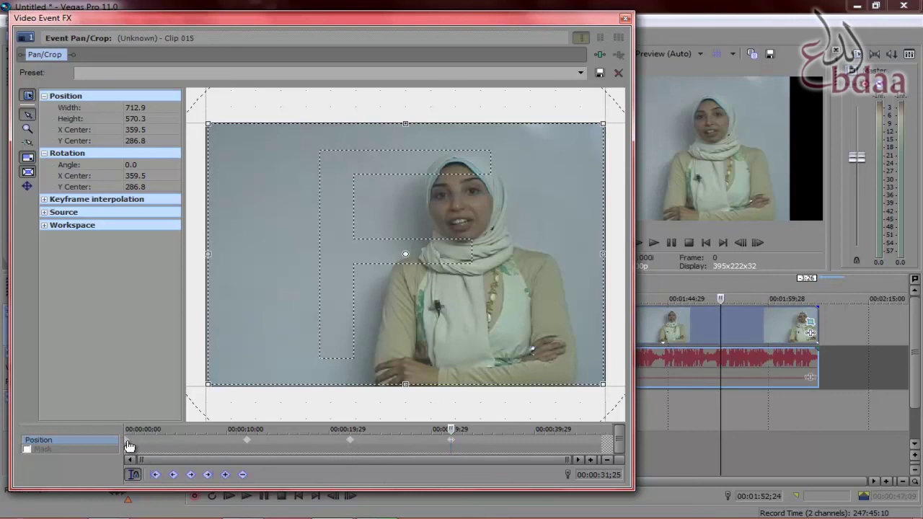
left_click(625, 20)
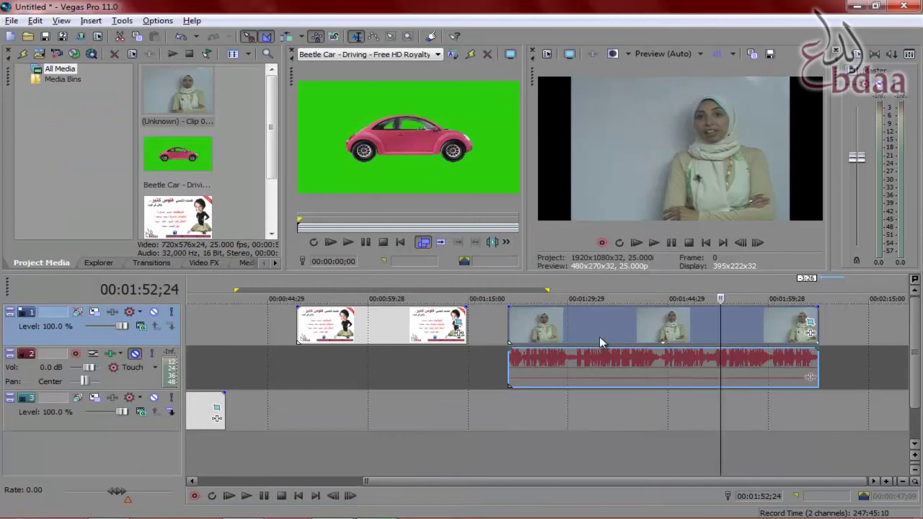